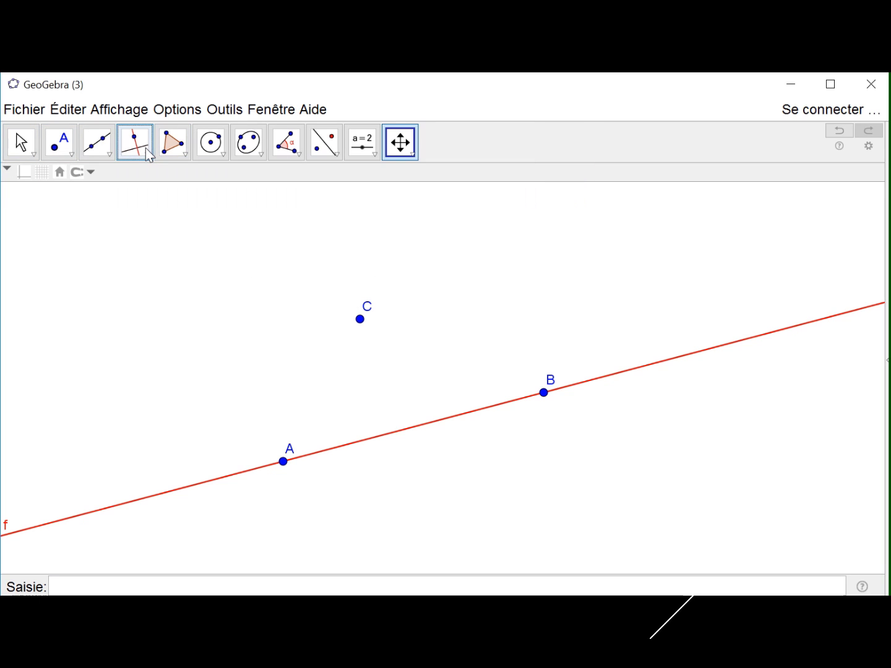
# - Construct the line through point C perpendicular to line AB, and place a point where the two lines intersect
pyautogui.click(148, 153)
pyautogui.click(148, 154)
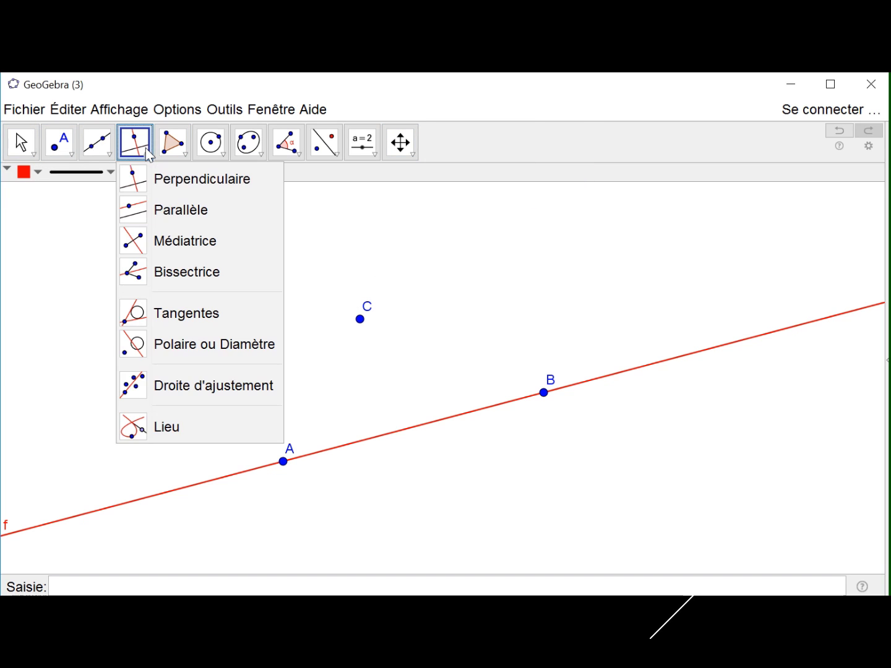
pyautogui.click(149, 186)
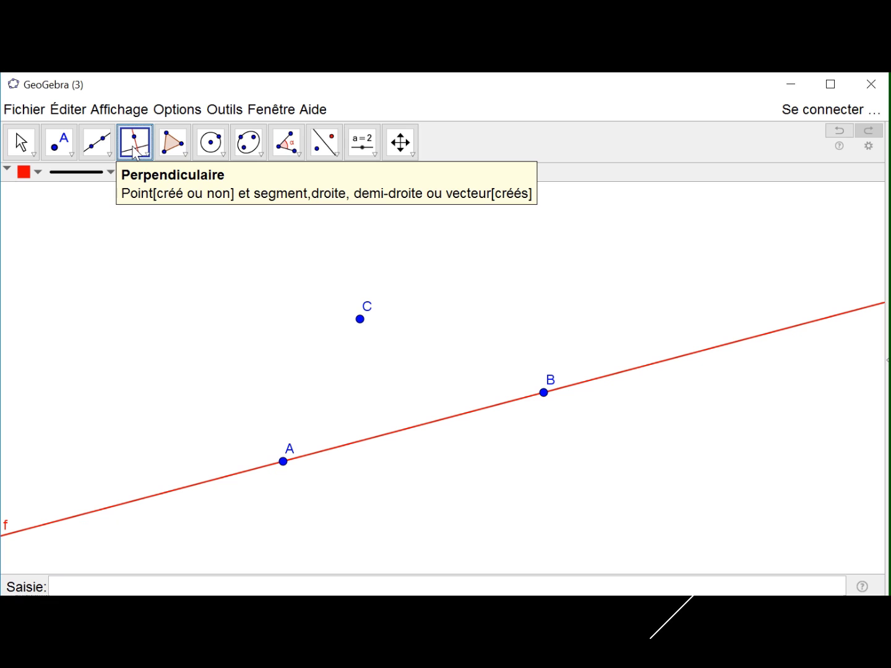
pyautogui.click(454, 424)
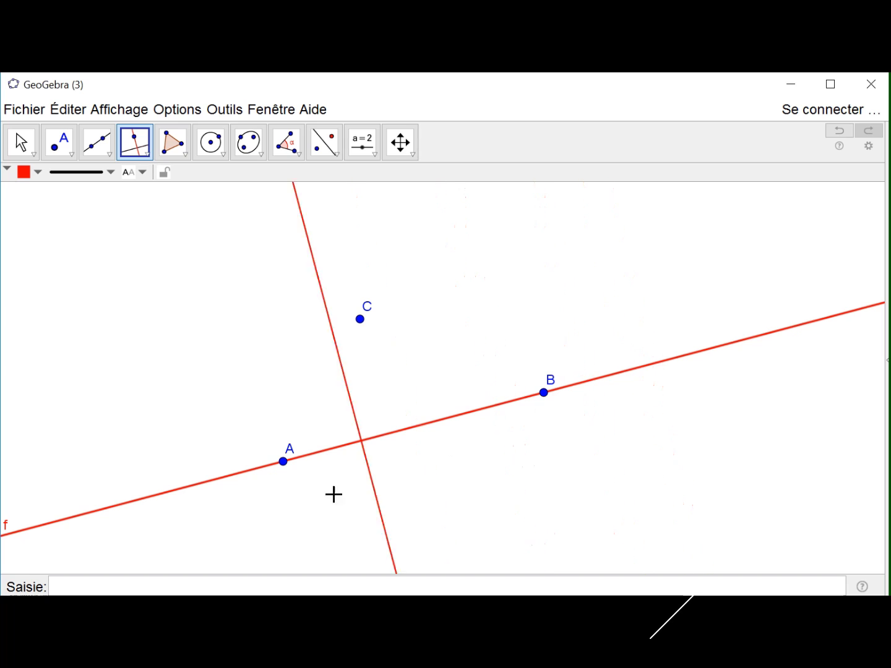
pyautogui.click(360, 319)
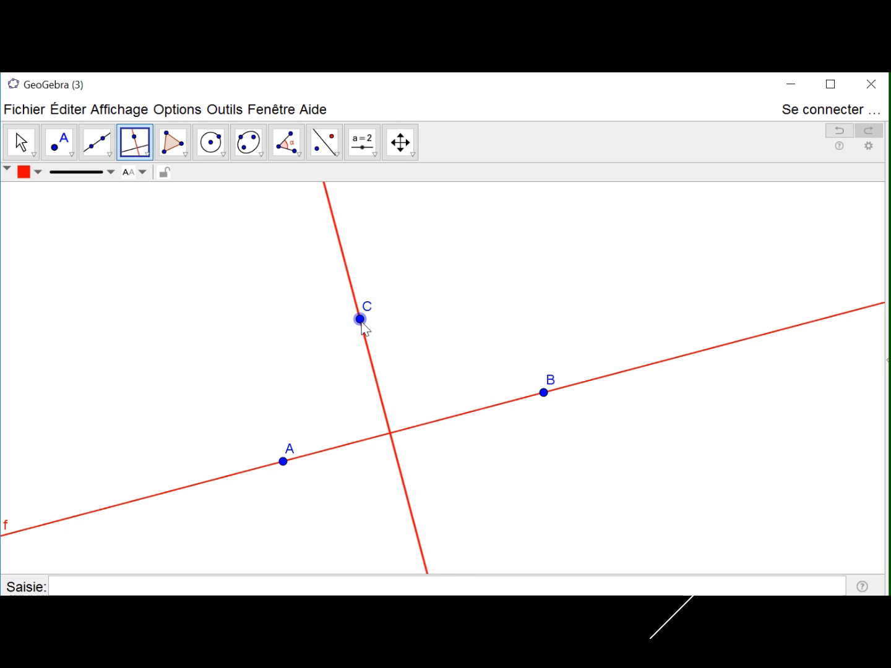
pyautogui.click(61, 152)
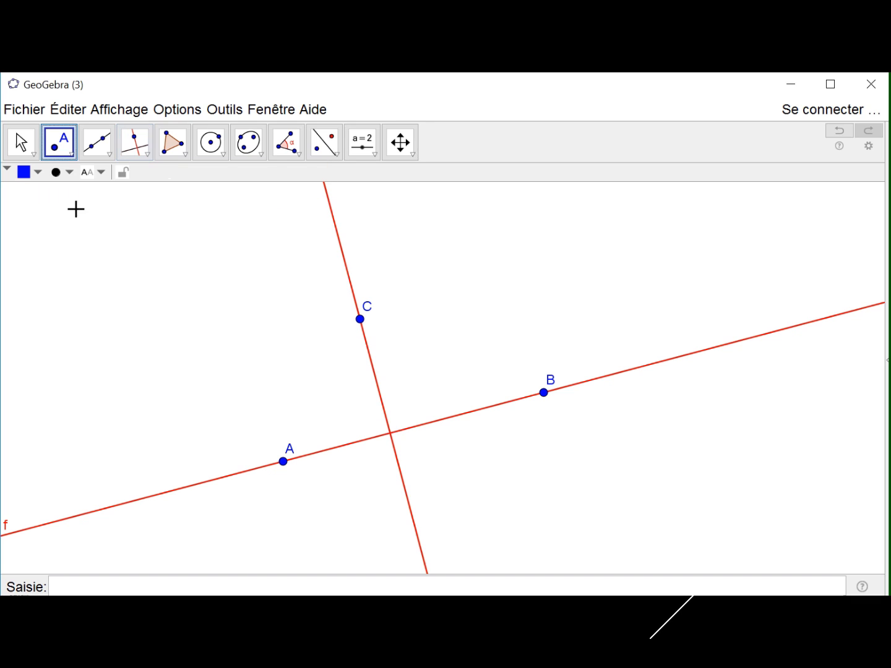
pyautogui.click(391, 434)
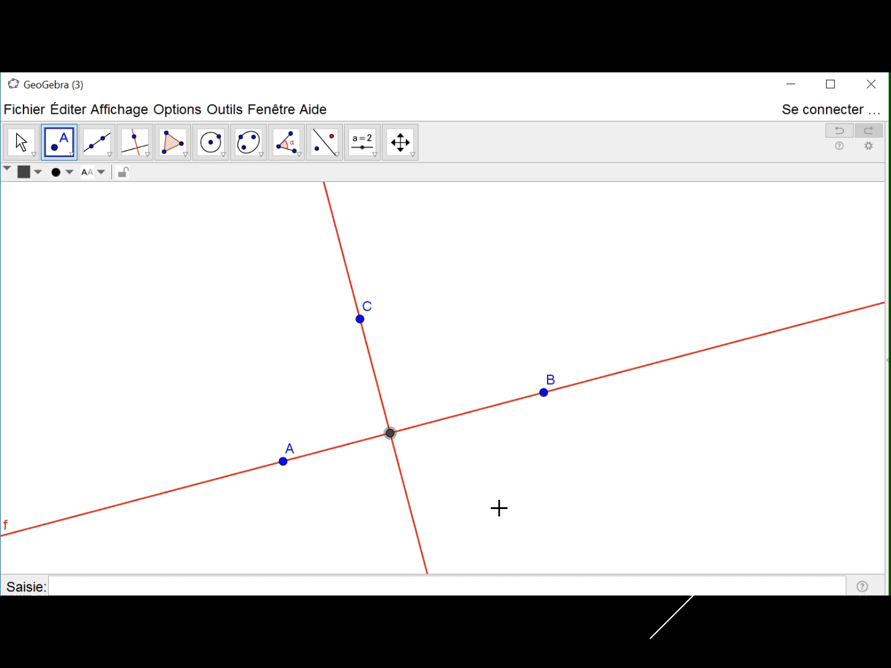
# - Mark the angle defined by point C, the intersection point as vertex, and point B
pyautogui.click(294, 159)
pyautogui.click(296, 183)
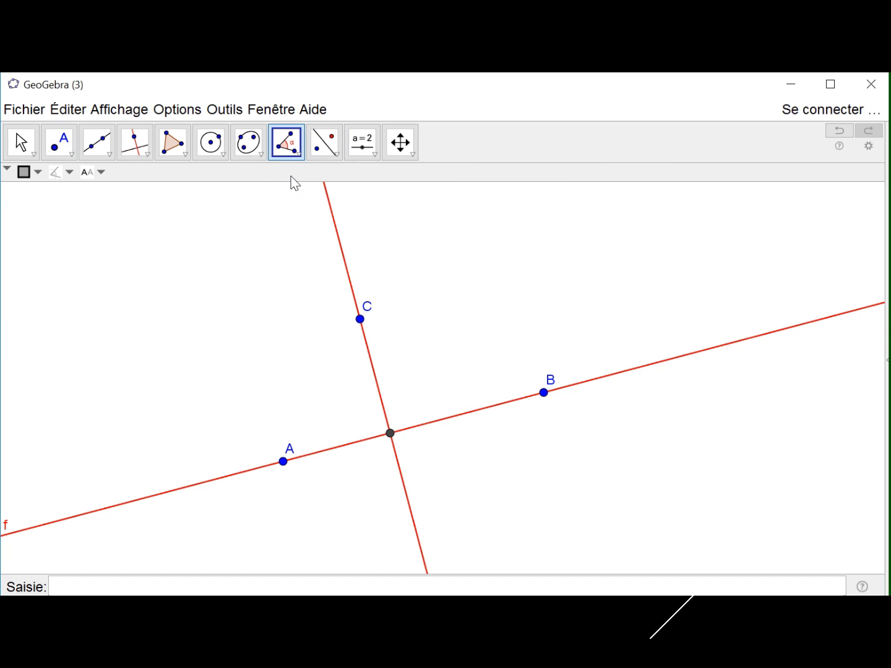
pyautogui.click(360, 320)
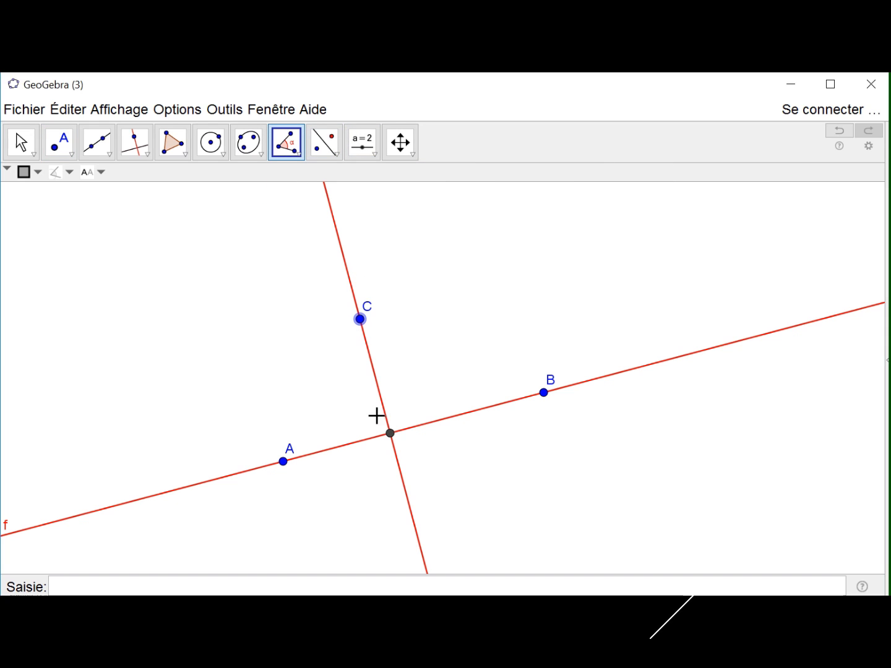
pyautogui.click(390, 433)
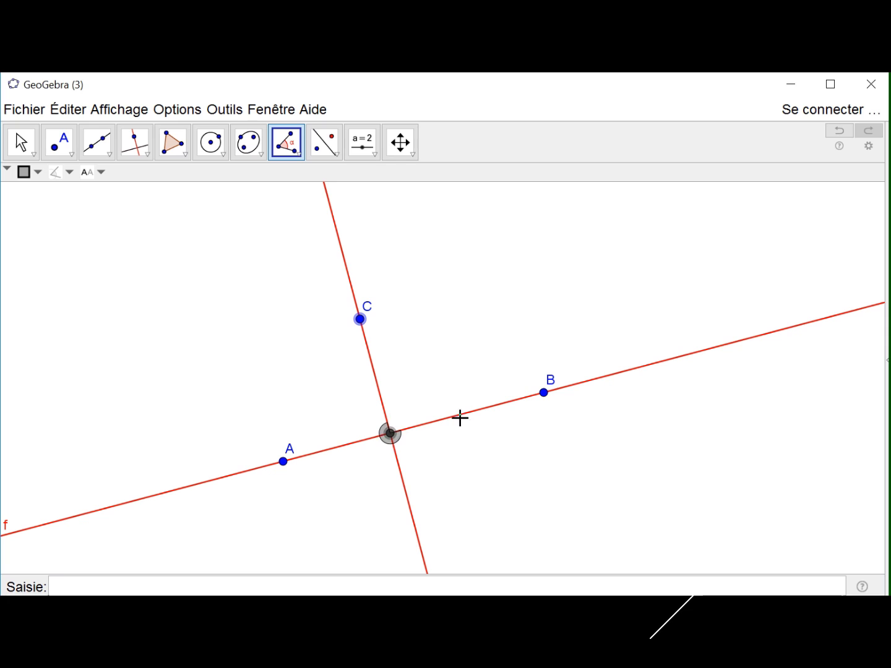
pyautogui.click(544, 392)
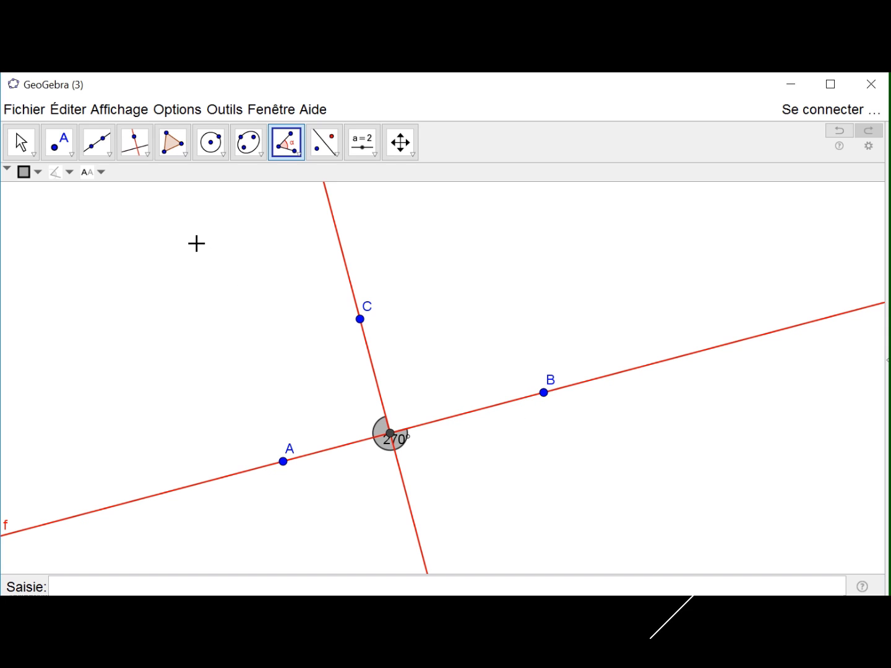
# - Restrict the angle at the intersection point to the range 0° à 180°
pyautogui.click(22, 146)
pyautogui.click(383, 443)
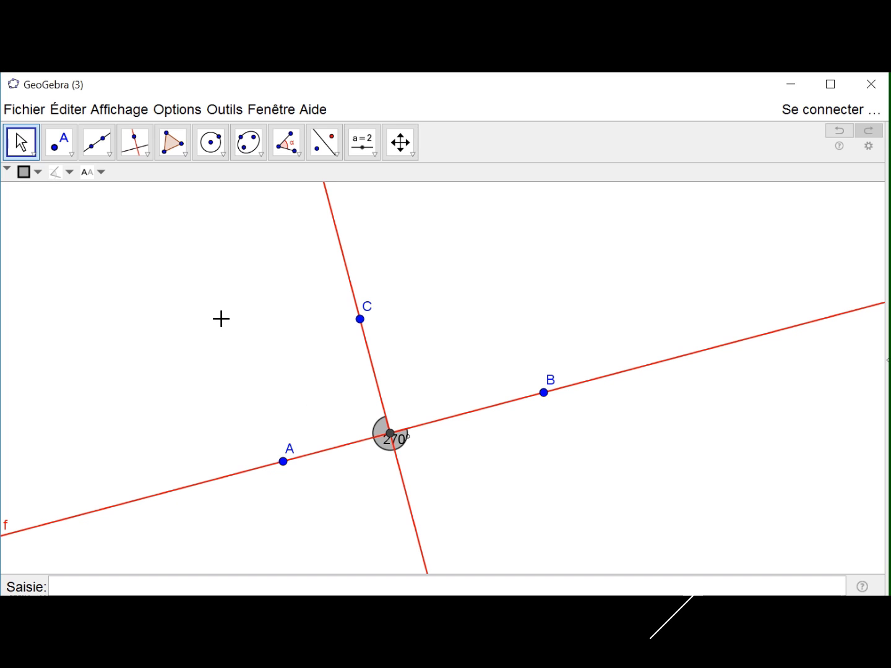
pyautogui.click(69, 172)
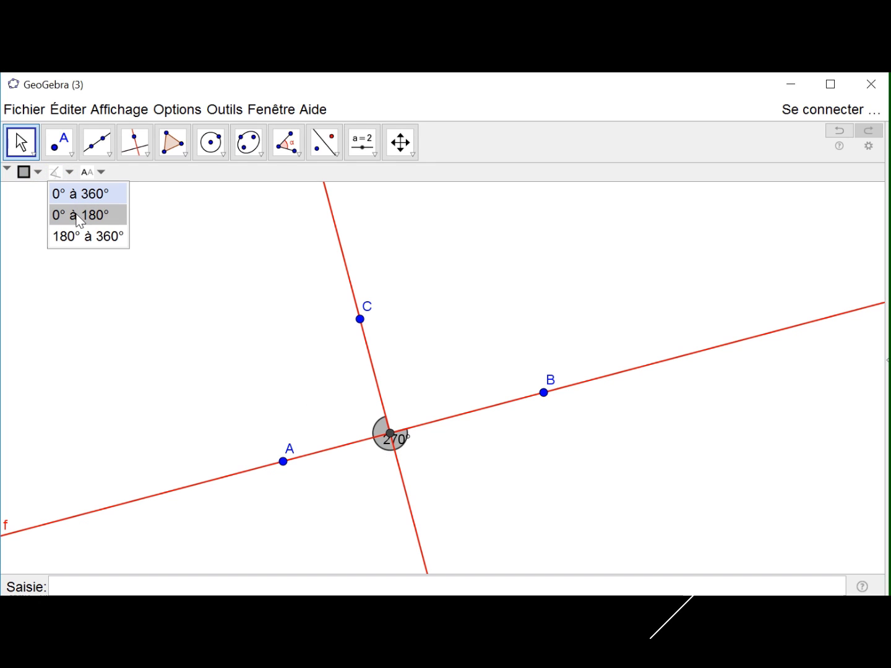
pyautogui.click(80, 217)
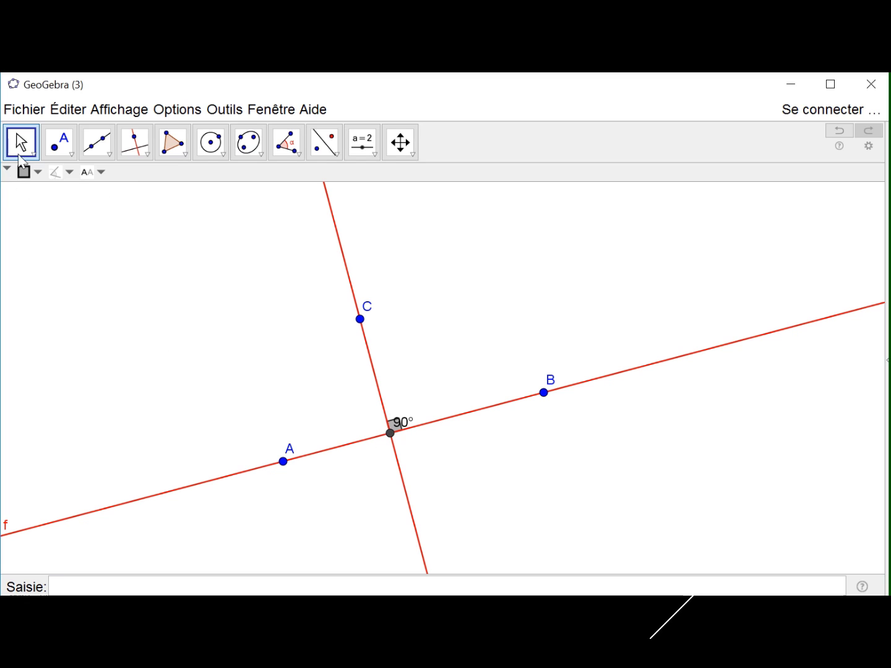
# - Move the value label slightly away from the right-angle marker, and hide that label
pyautogui.moveTo(401, 423); pyautogui.dragTo(409, 410)
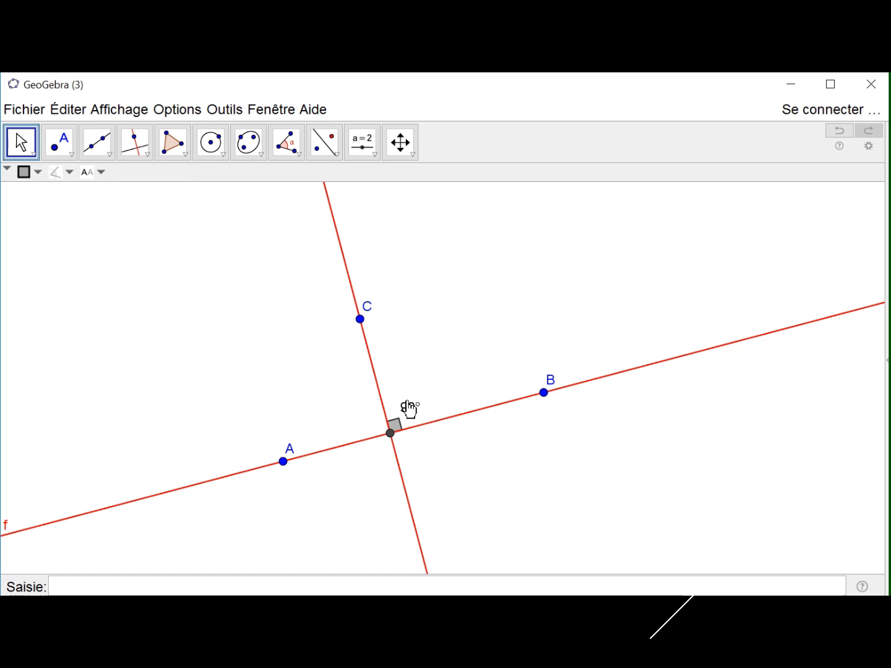
pyautogui.click(102, 173)
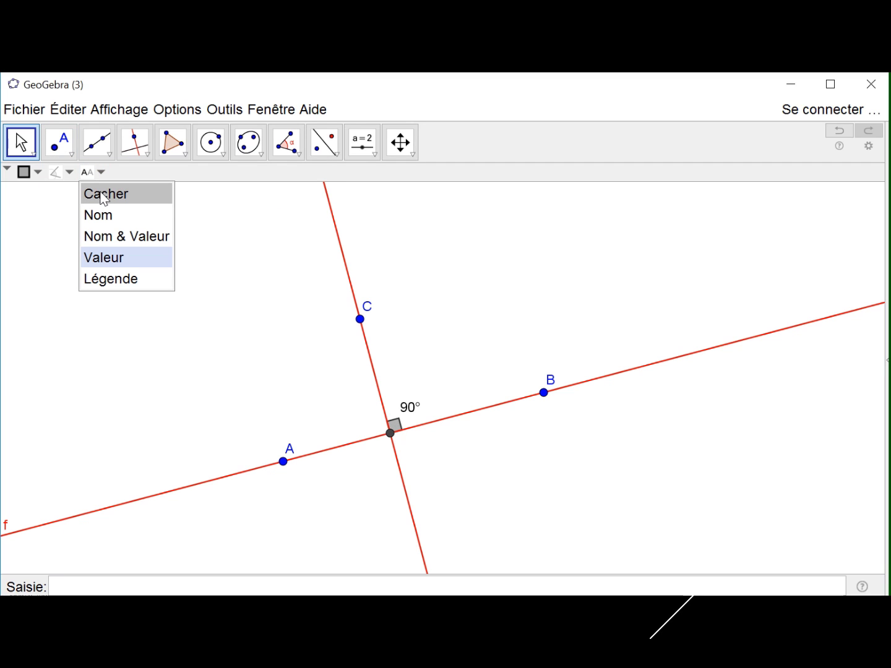
pyautogui.click(104, 194)
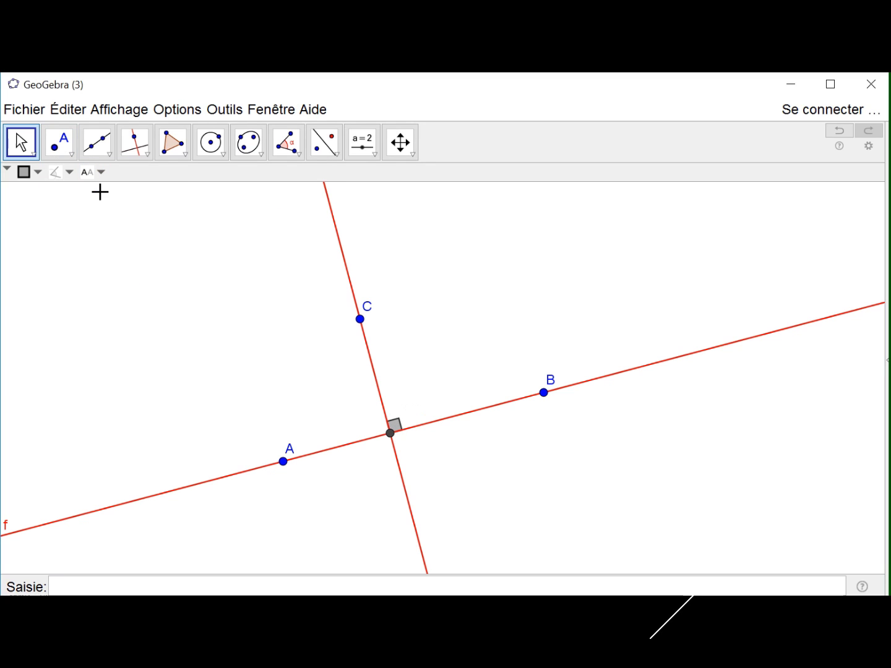
# - Move point C a little up and to the left to test that the perpendicular construction follows it
pyautogui.click(21, 142)
pyautogui.click(362, 330)
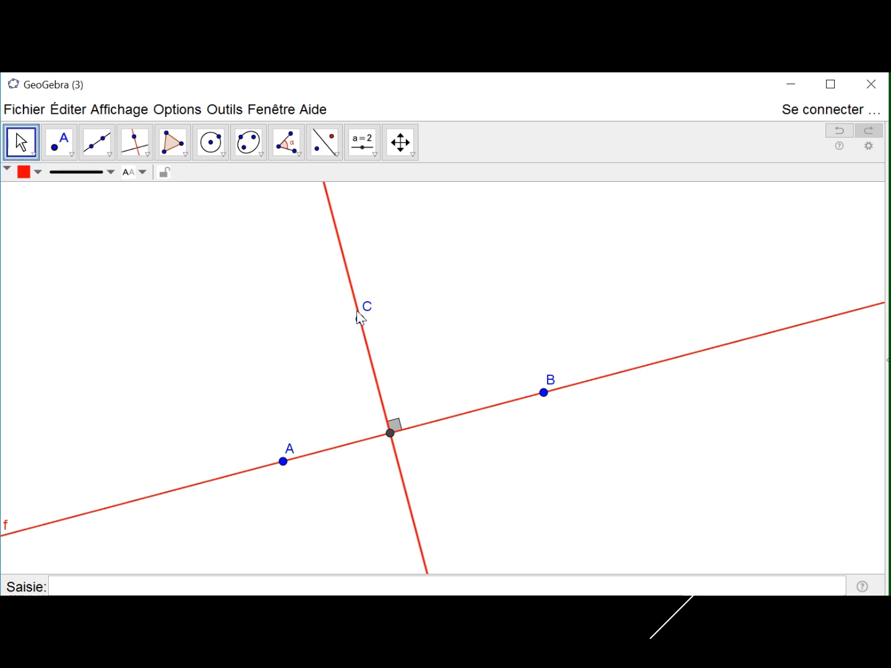
pyautogui.moveTo(360, 319); pyautogui.dragTo(336, 280)
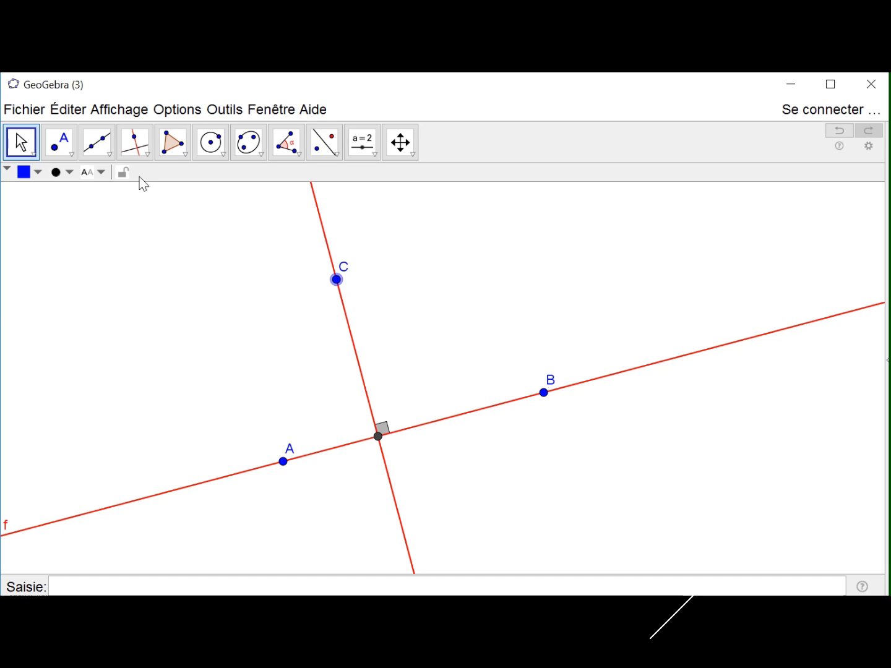
pyautogui.click(141, 147)
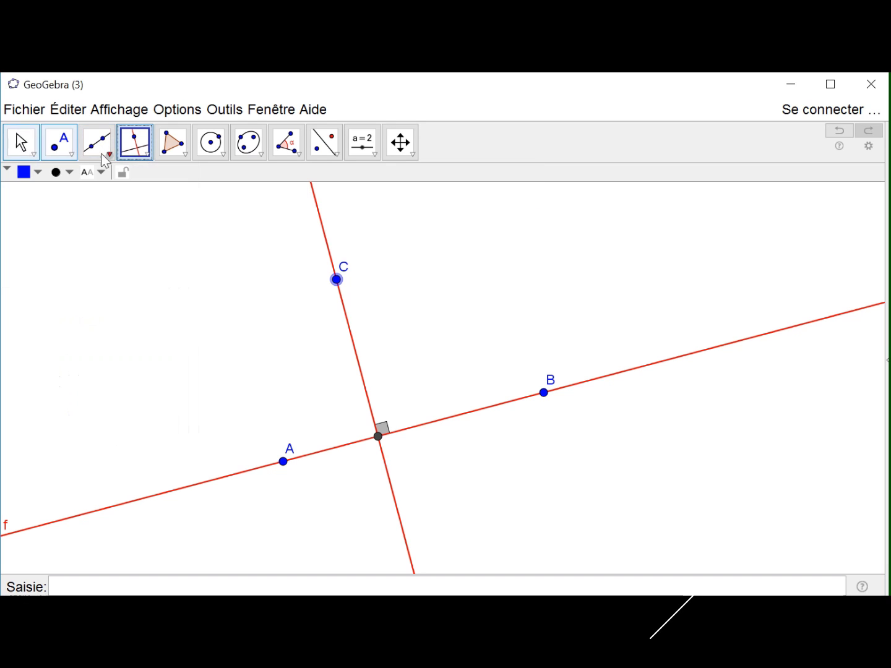
pyautogui.click(138, 150)
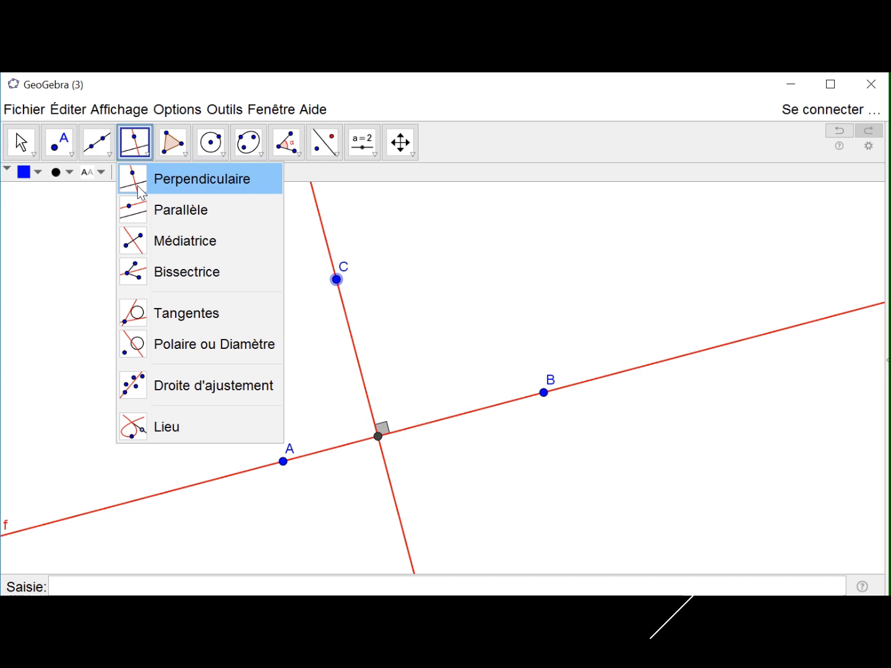
pyautogui.click(140, 155)
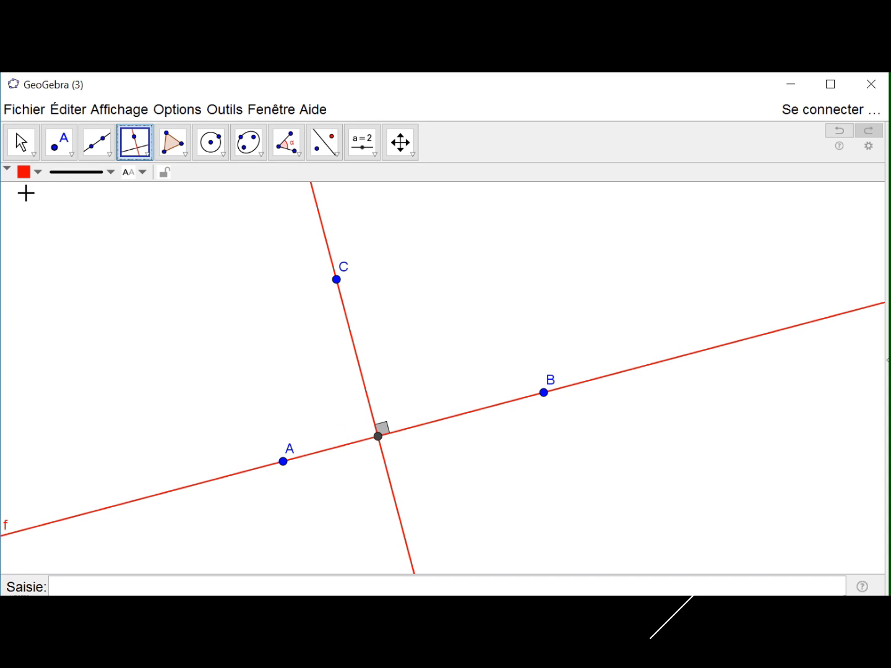
# - Draw a segment from point C to the intersection point on line AB
pyautogui.click(104, 152)
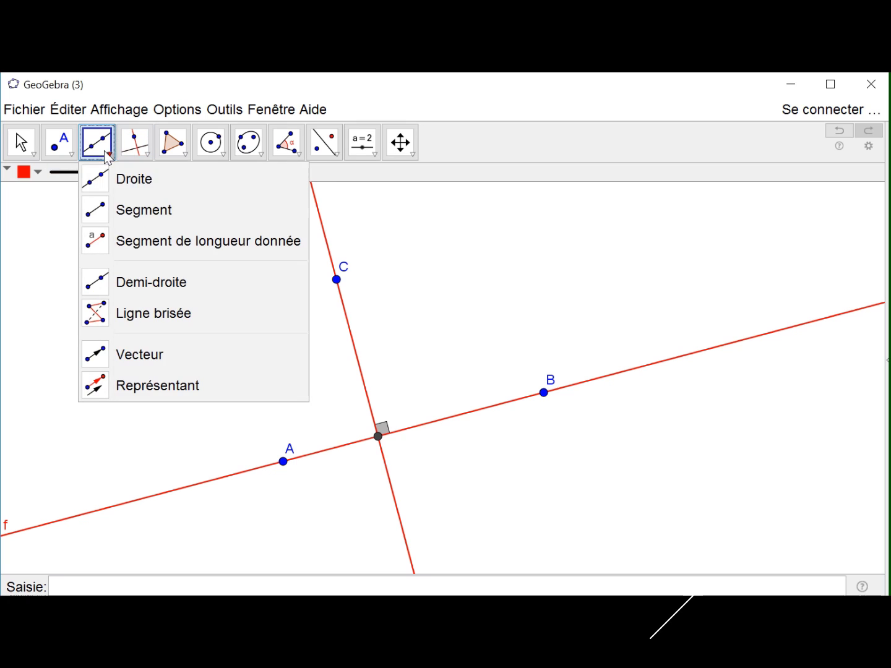
pyautogui.click(102, 216)
pyautogui.click(337, 280)
pyautogui.click(377, 437)
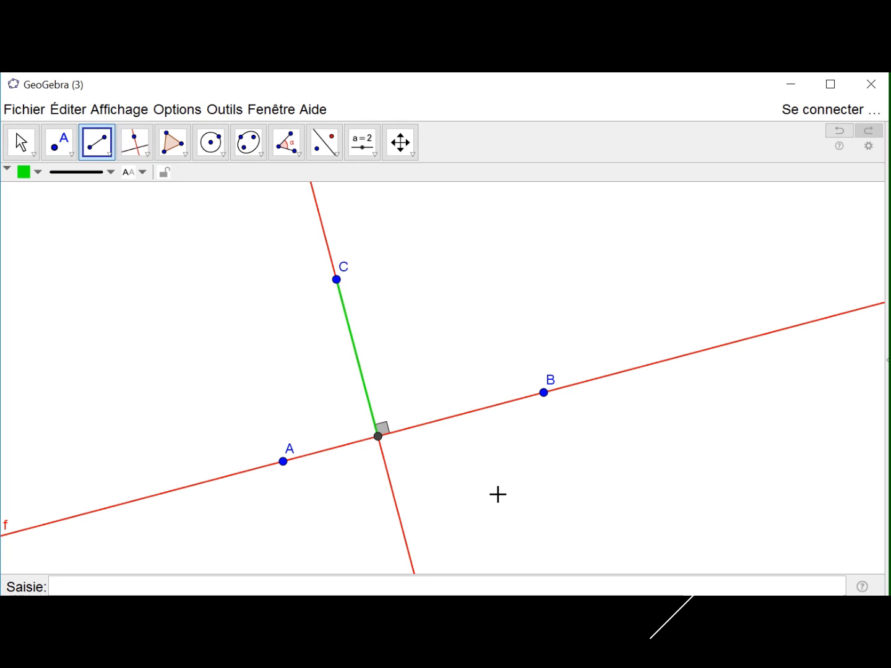
# - Hide the perpendicular line through C, leaving only the segment
pyautogui.click(21, 143)
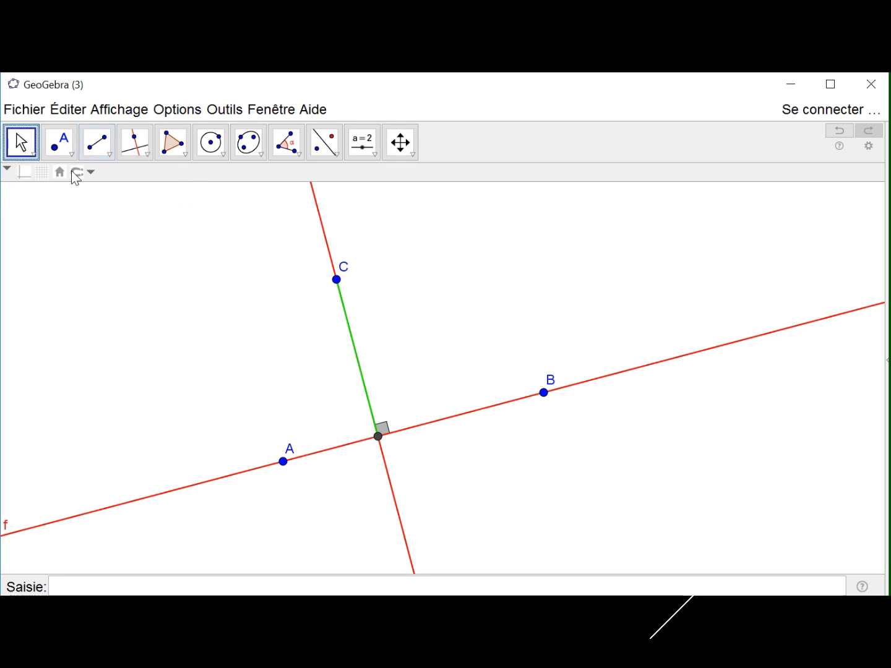
pyautogui.rightClick(321, 221)
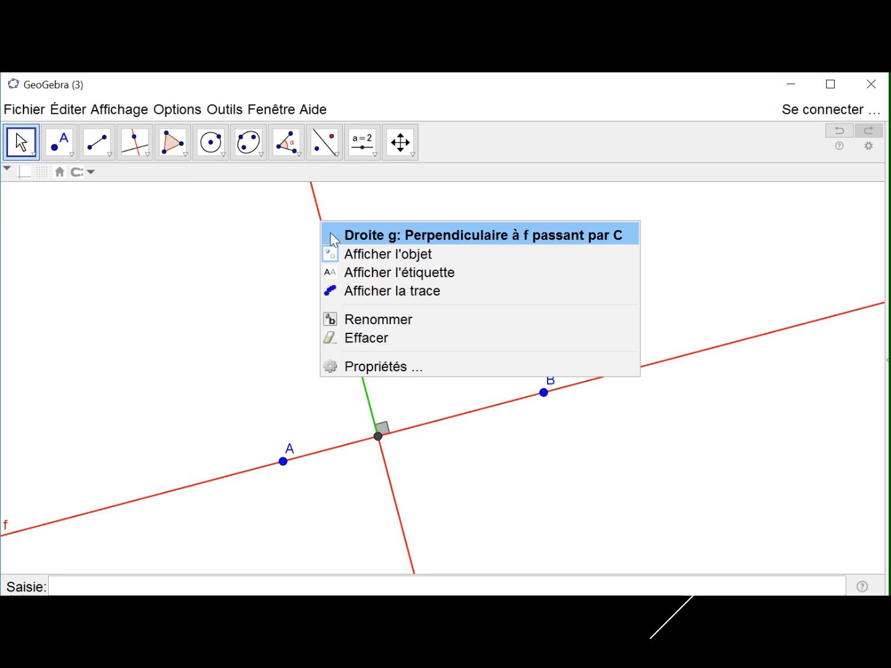
pyautogui.click(367, 262)
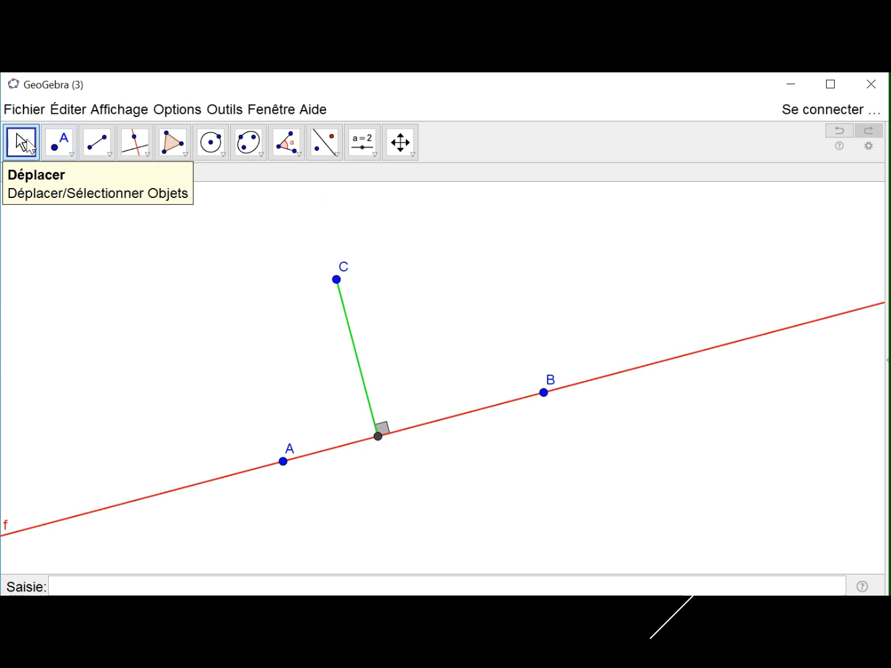
# - Label the intersection point D through its rename dialog, and place the label just below the point
pyautogui.click(379, 437)
pyautogui.rightClick(379, 439)
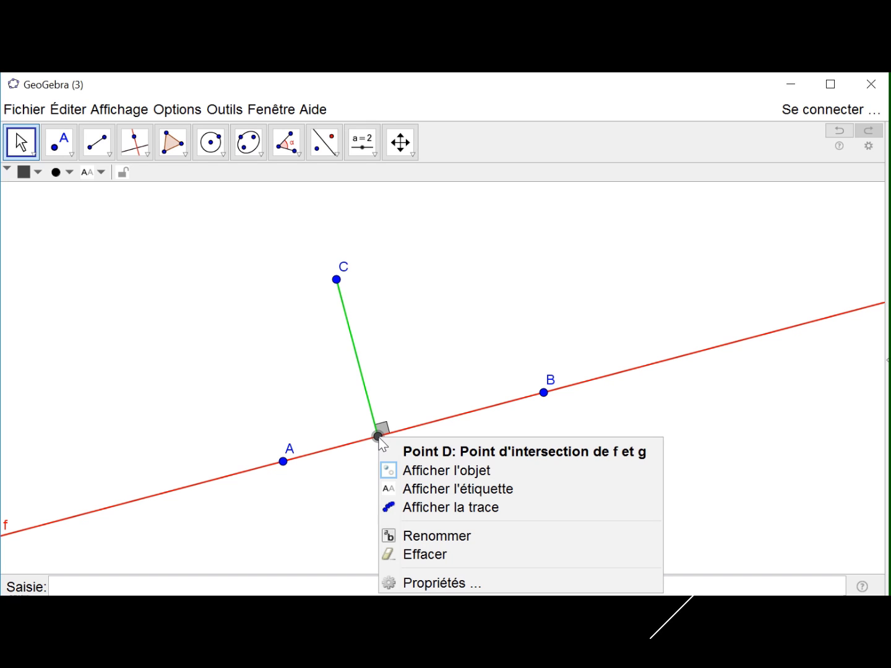
pyautogui.click(441, 542)
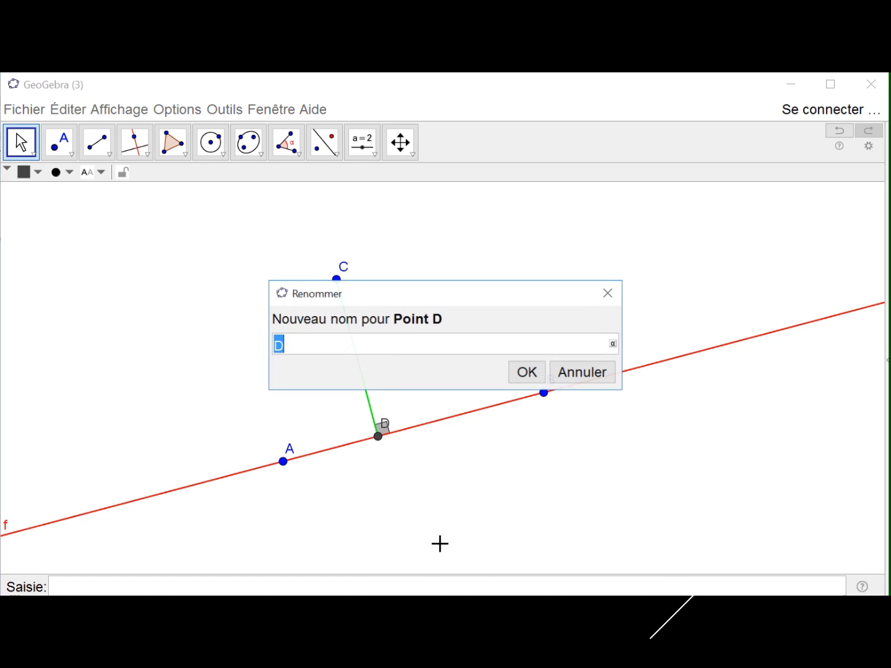
pyautogui.click(532, 375)
pyautogui.moveTo(387, 430); pyautogui.dragTo(386, 464)
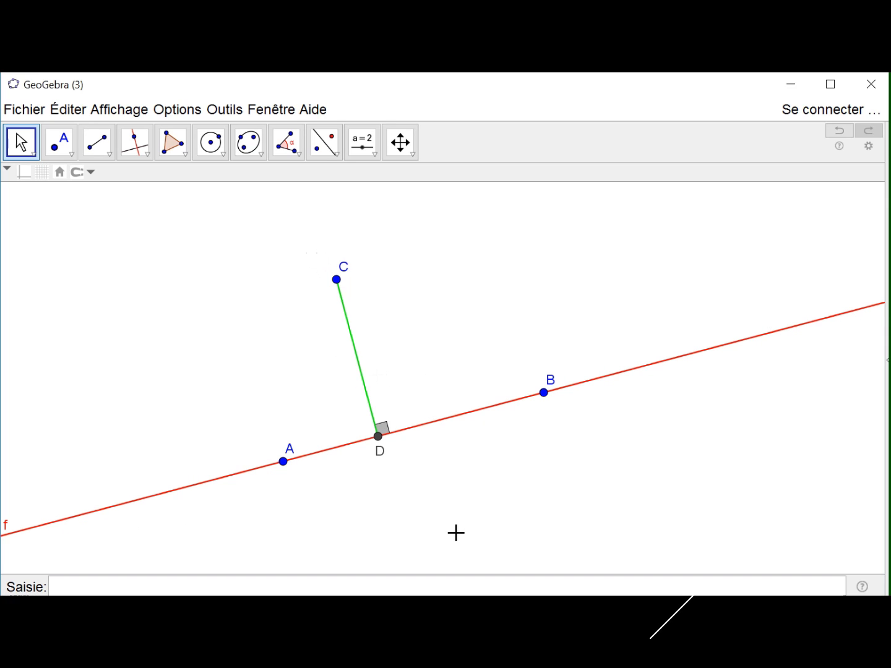
# - Show the hidden perpendicular line through C again with the Afficher/Cacher l'objet tool
pyautogui.click(410, 151)
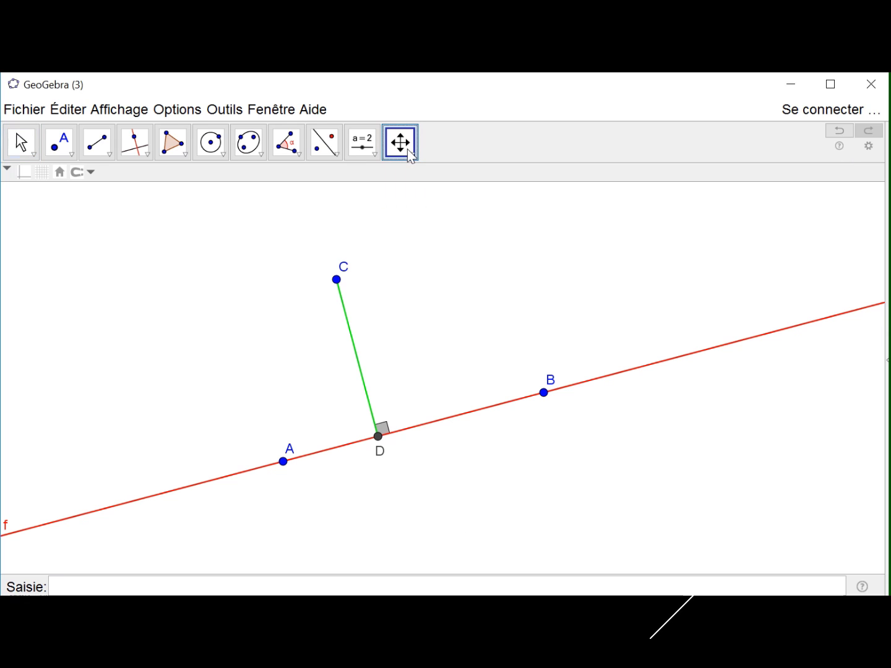
pyautogui.click(413, 154)
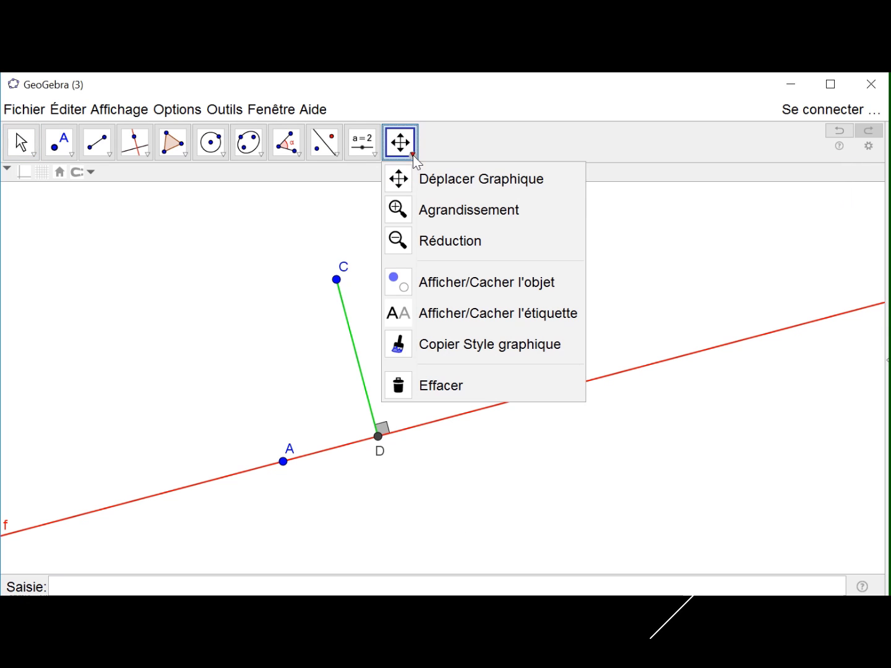
pyautogui.click(422, 287)
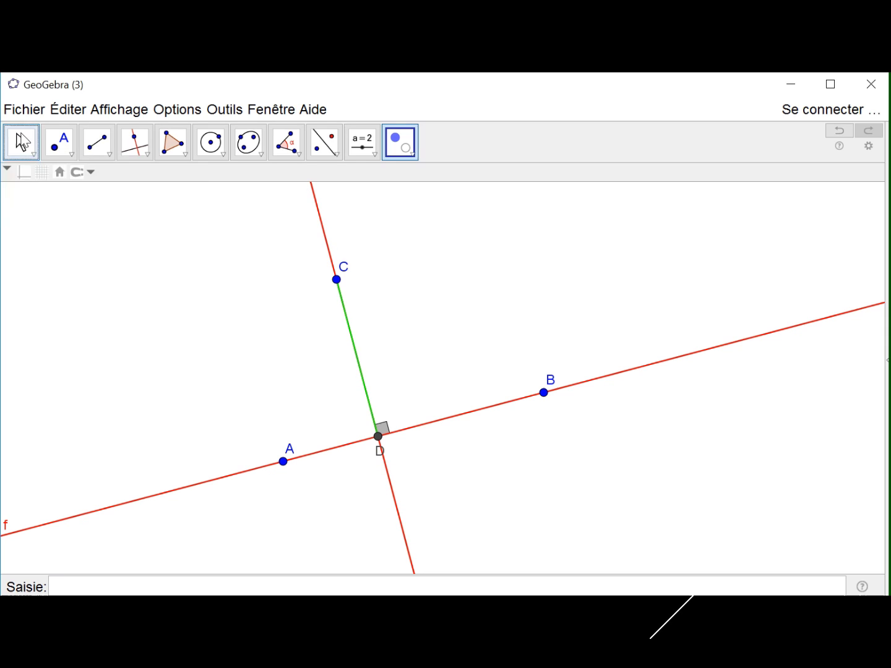
pyautogui.click(20, 141)
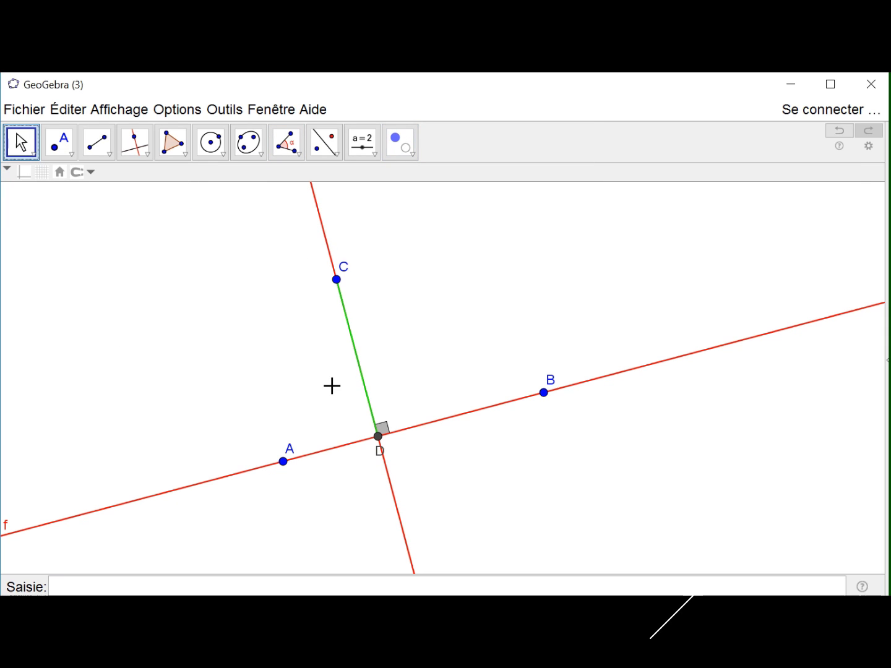
# - Hide the perpendicular line through C with the Afficher/Cacher l'objet tool
pyautogui.click(401, 141)
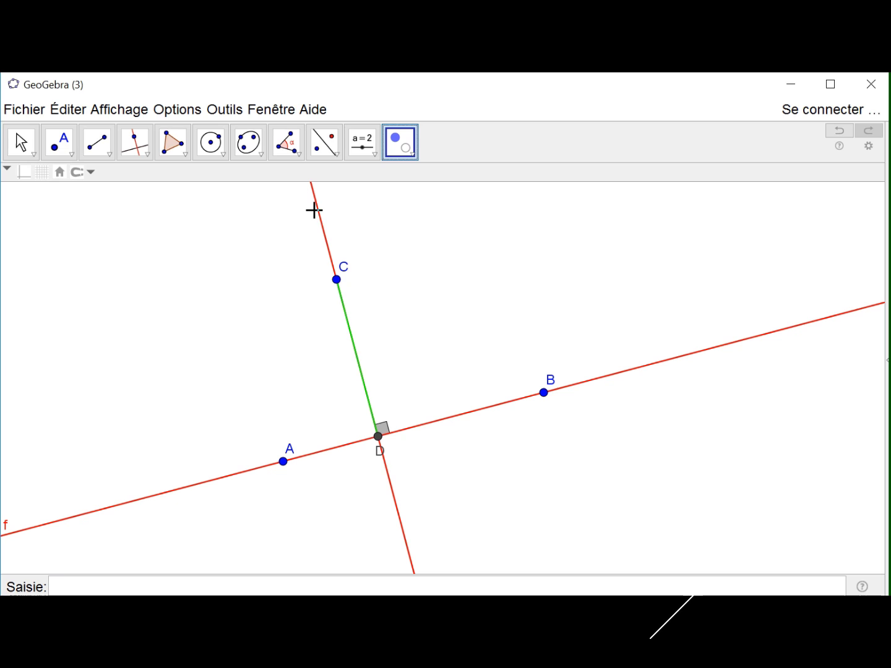
pyautogui.click(320, 212)
pyautogui.click(20, 142)
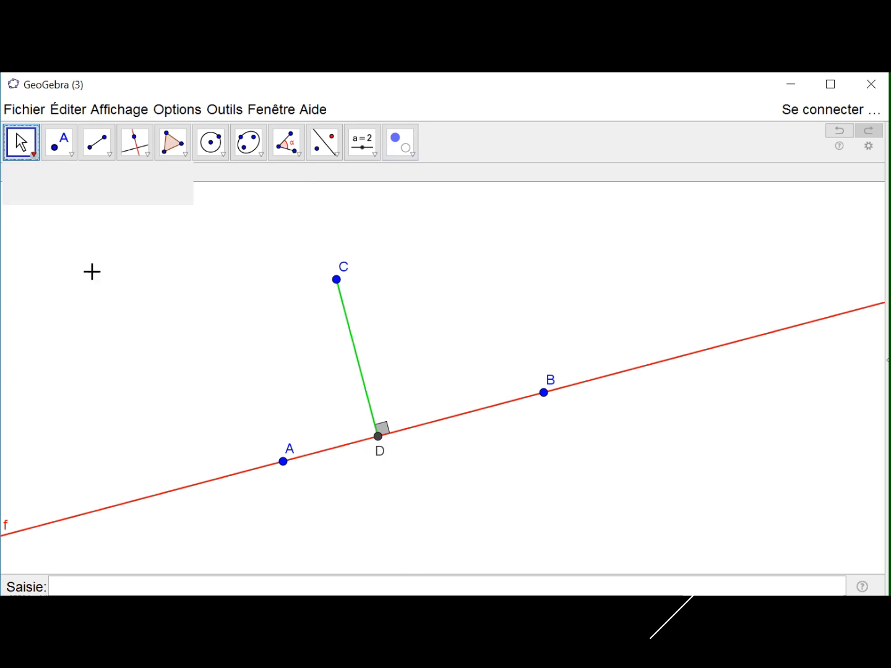
# - Draw a gently rising line through two new, widely spaced points in an empty area away from the previous construction
pyautogui.moveTo(529, 541); pyautogui.dragTo(457, 93)
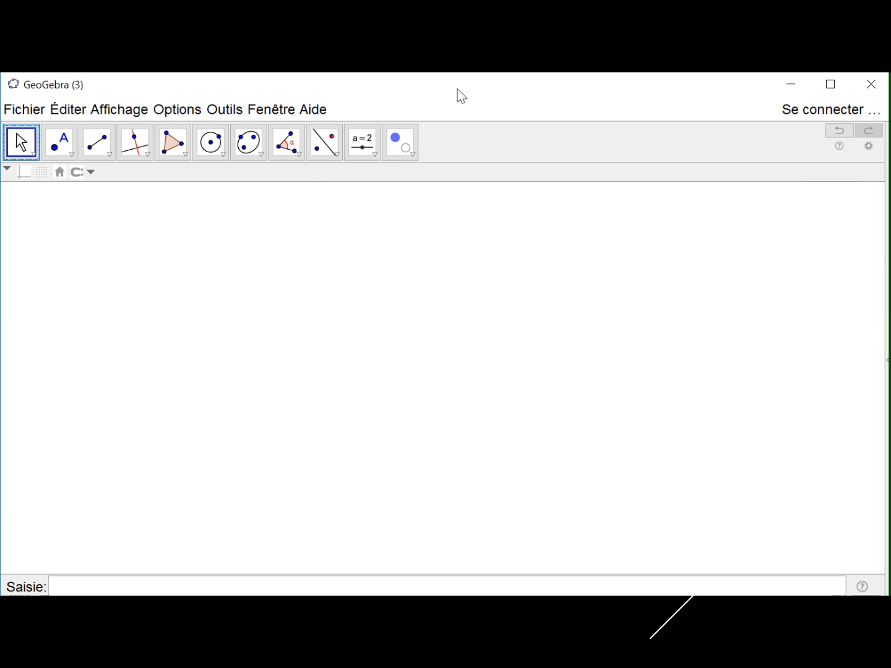
pyautogui.click(108, 156)
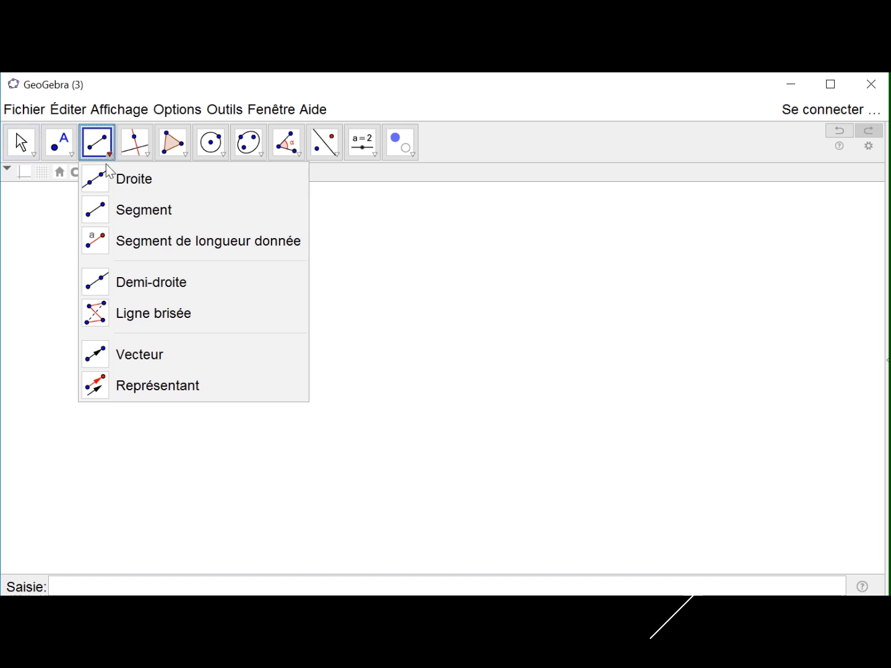
pyautogui.click(93, 180)
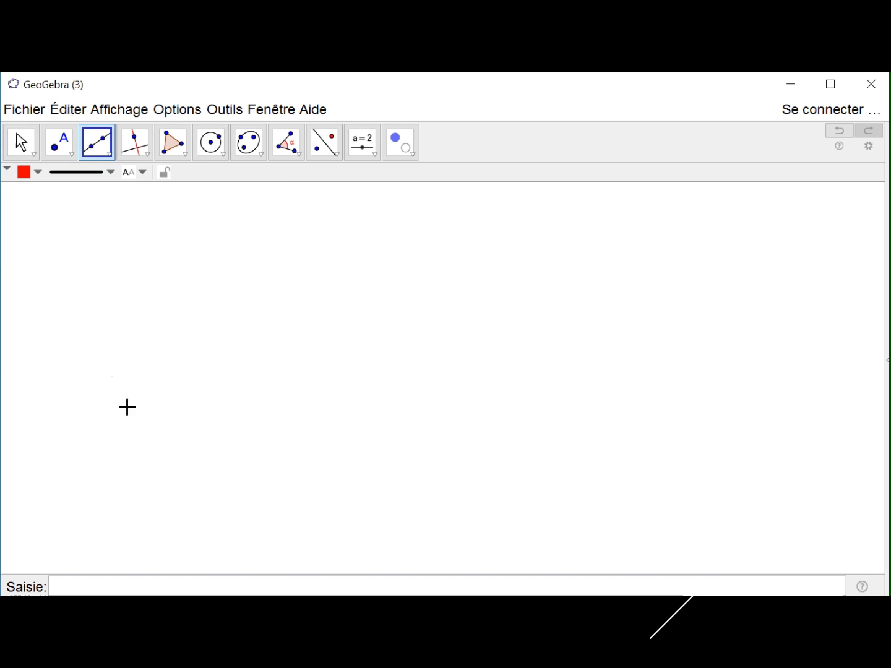
pyautogui.click(171, 449)
pyautogui.click(606, 415)
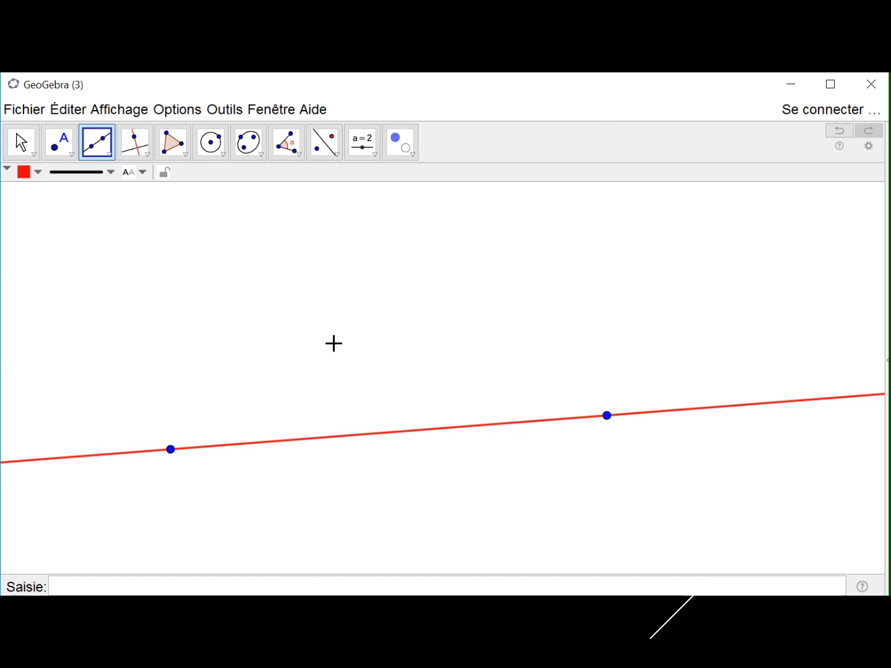
# - Show the labels of the two points that define the new line
pyautogui.click(21, 141)
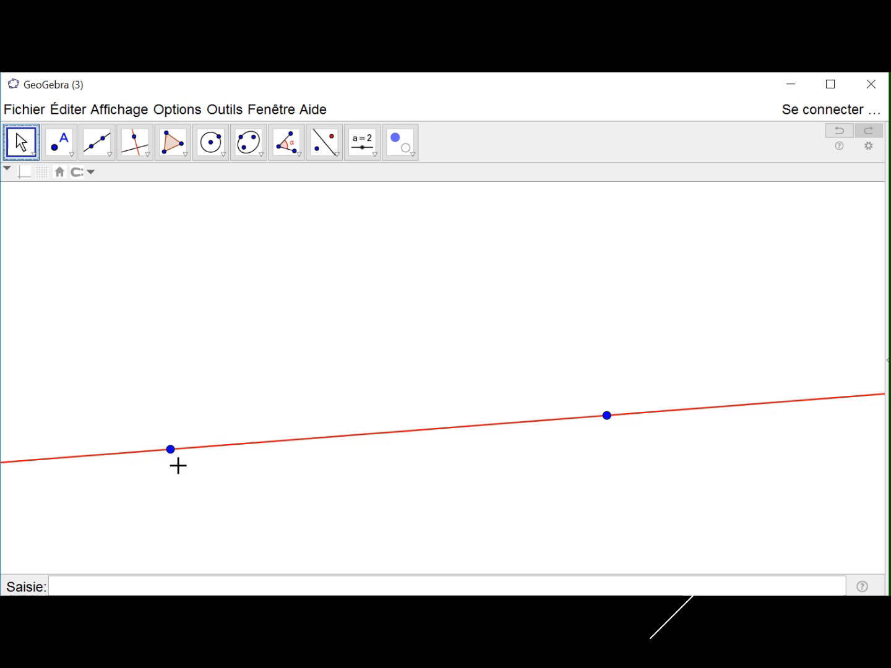
pyautogui.click(58, 142)
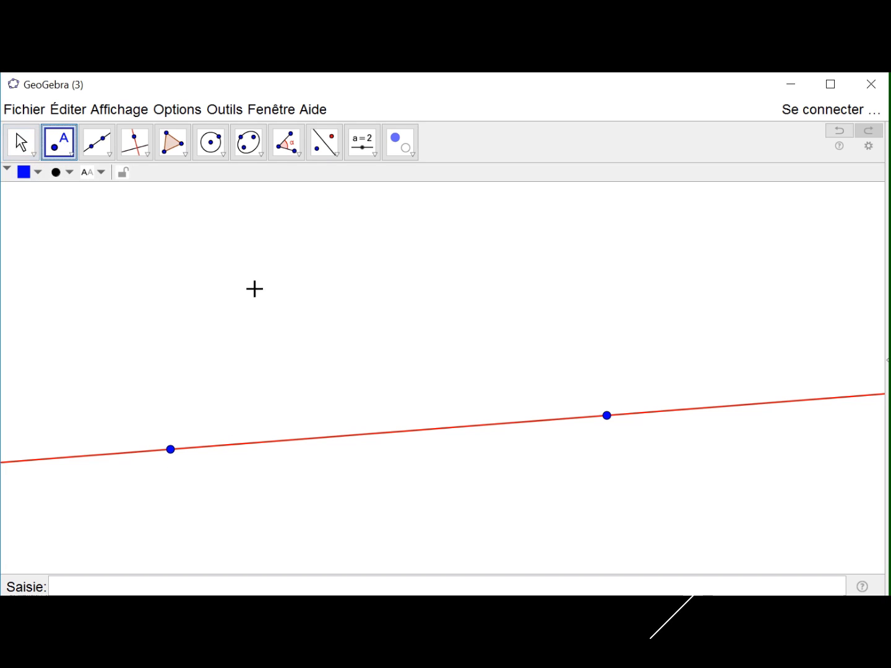
pyautogui.press('Escape')
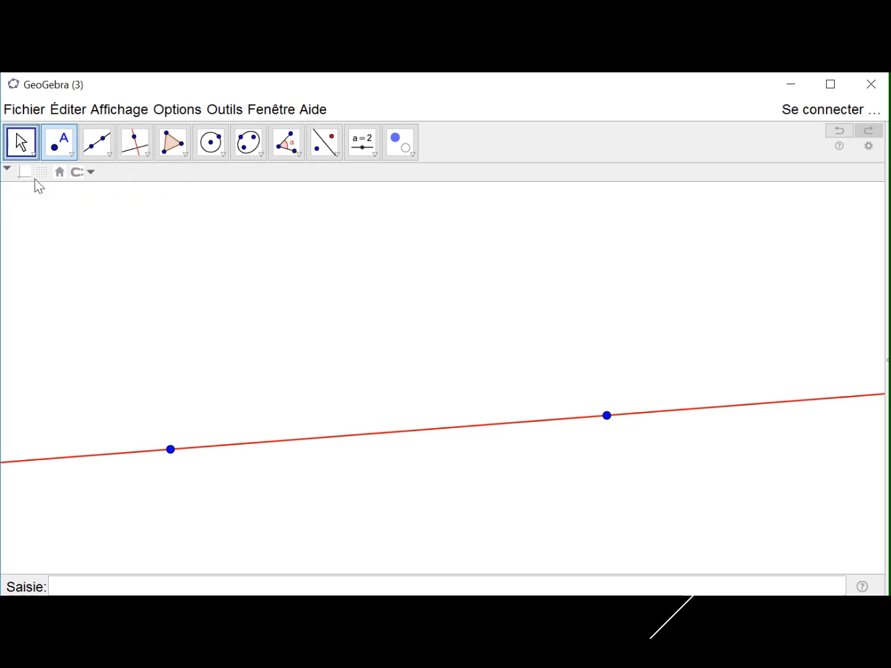
pyautogui.click(173, 450)
pyautogui.rightClick(173, 451)
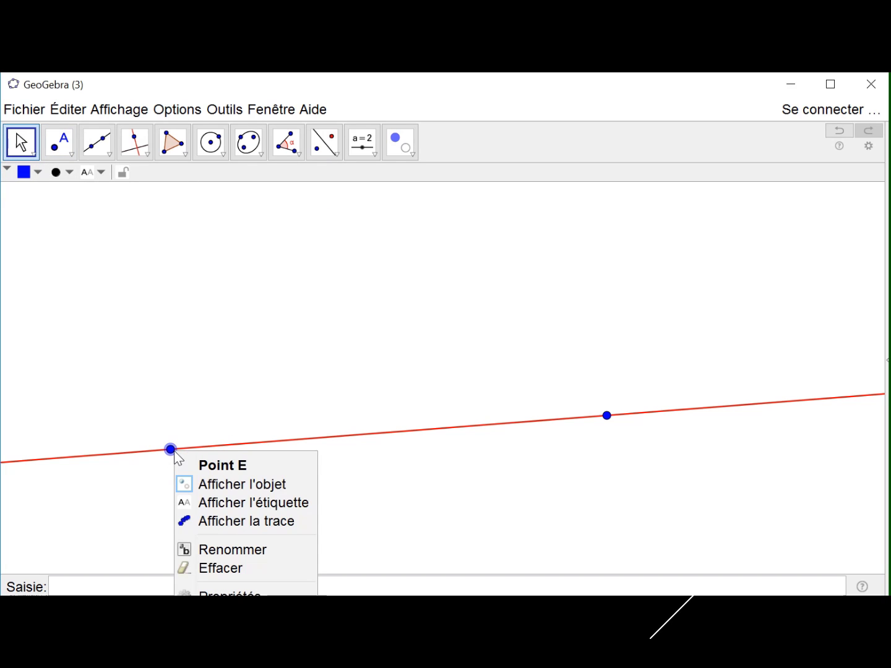
pyautogui.click(233, 508)
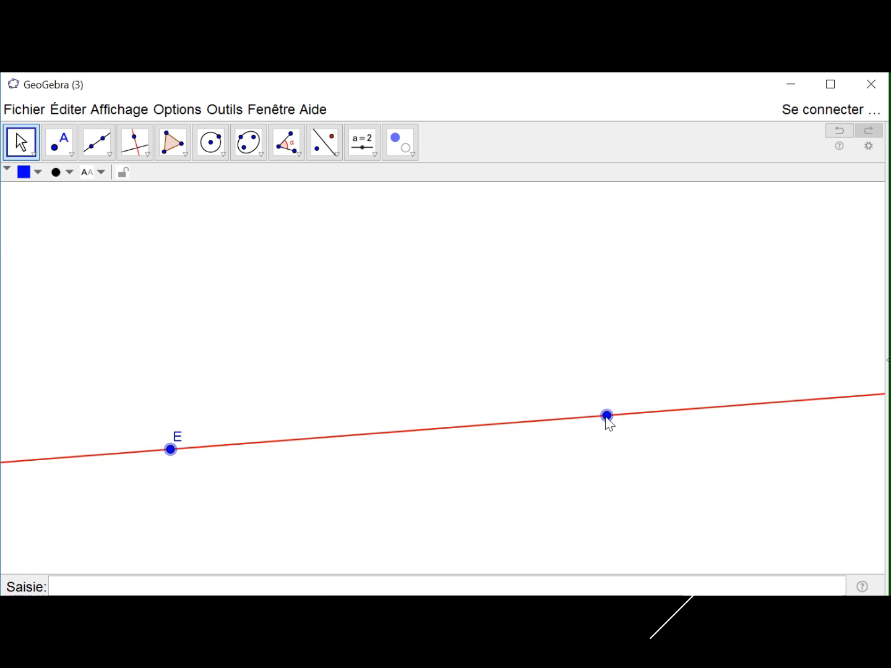
pyautogui.rightClick(606, 418)
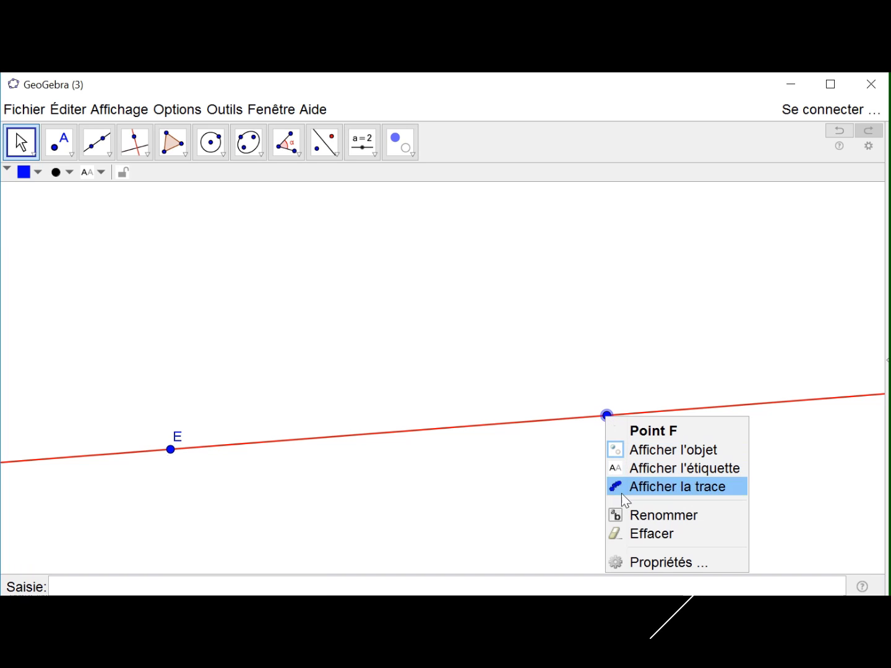
pyautogui.click(679, 469)
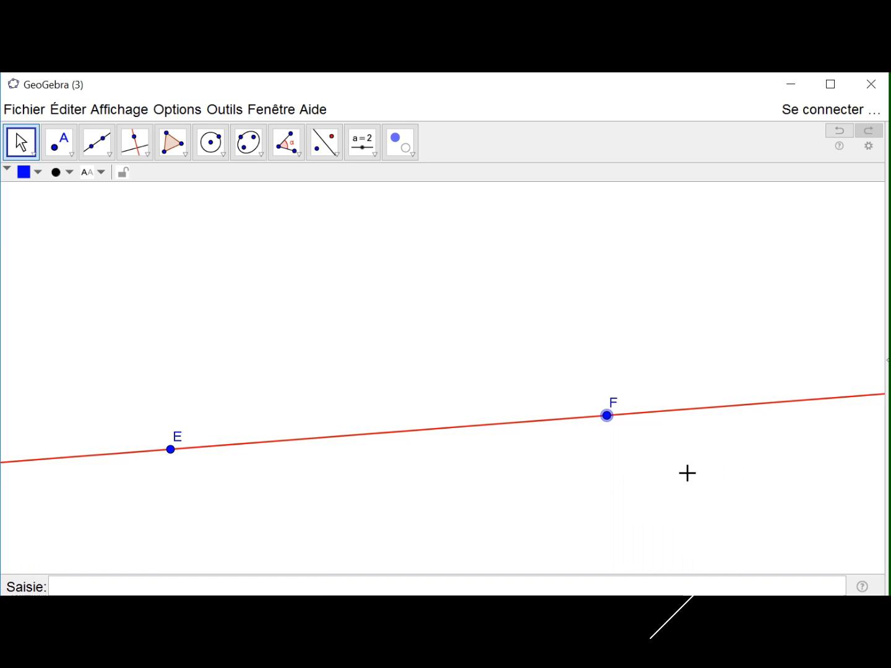
# - Turn on labelling for new points and place a point well above the line, about midway between E and F
pyautogui.click(68, 153)
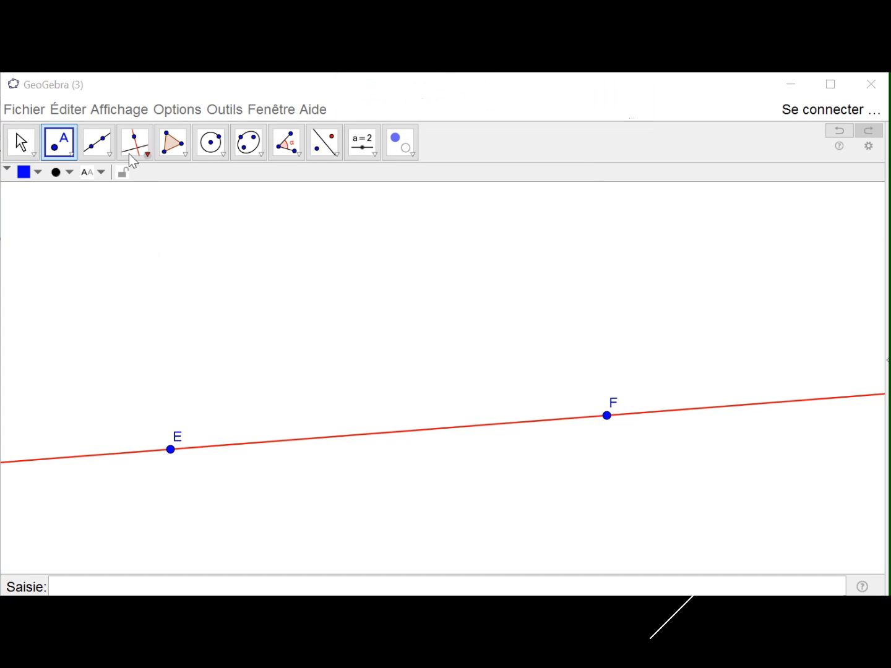
pyautogui.click(96, 172)
pyautogui.click(115, 212)
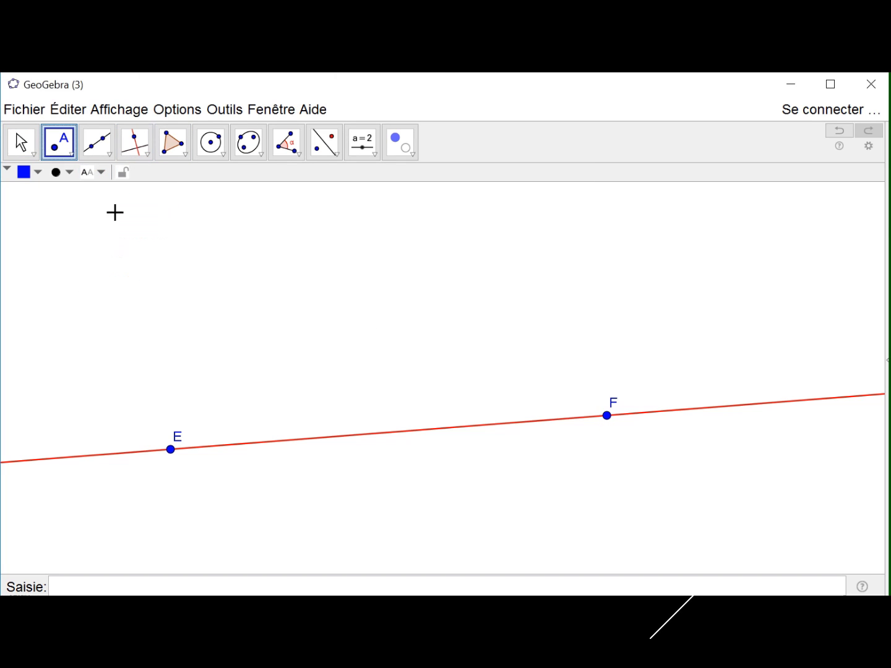
pyautogui.click(397, 286)
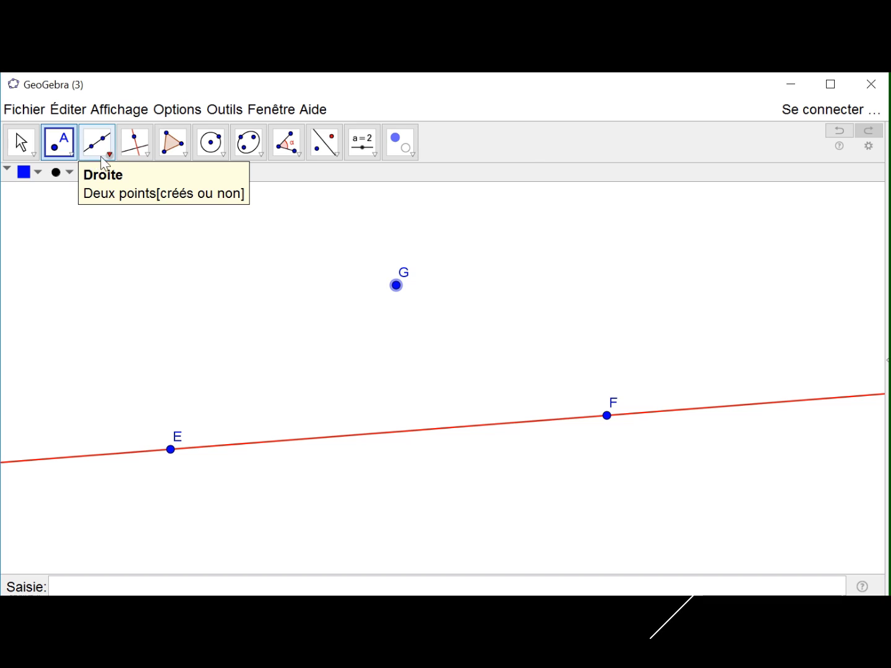
# - Construct the parallel to line EF through point G with the Parallèle tool
pyautogui.click(148, 155)
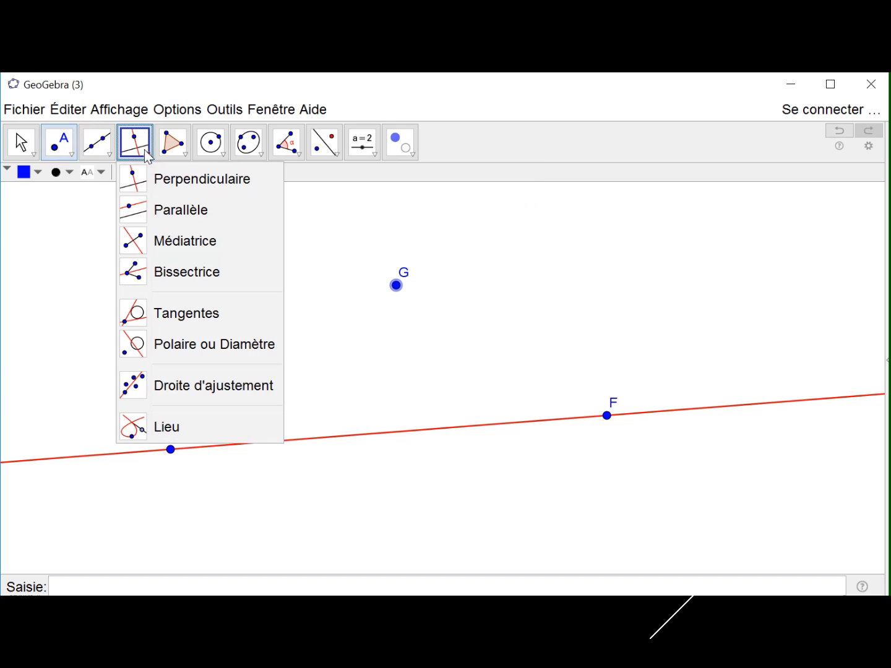
pyautogui.click(145, 216)
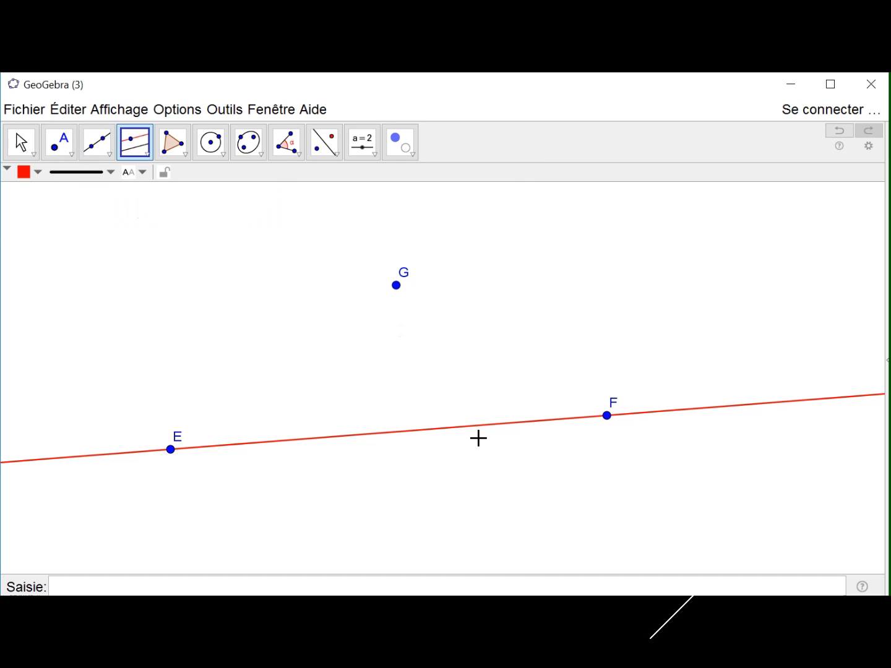
pyautogui.click(414, 431)
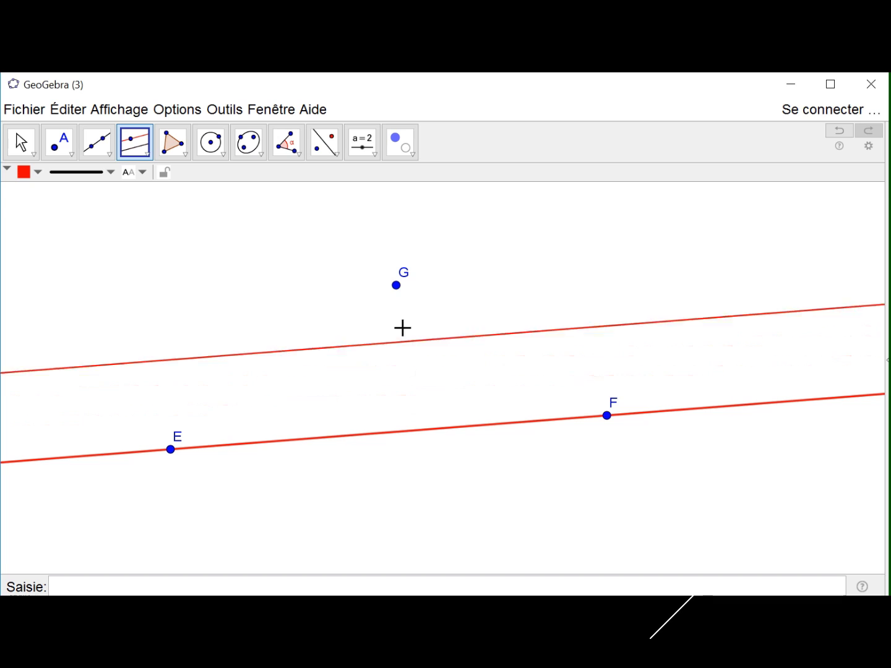
pyautogui.click(397, 286)
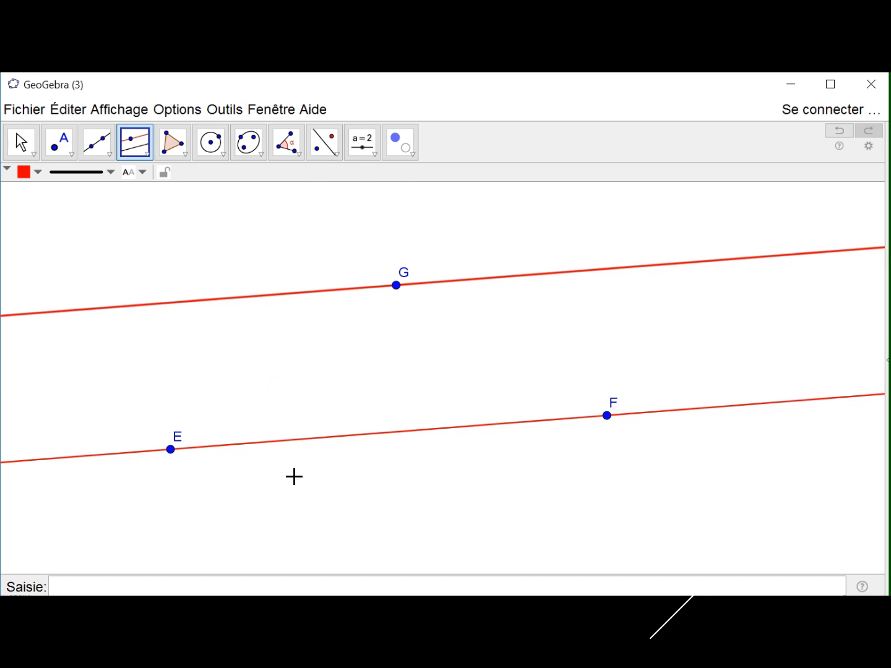
# - Check how line EF and the line through G relate to each other with the Relation tool
pyautogui.click(335, 159)
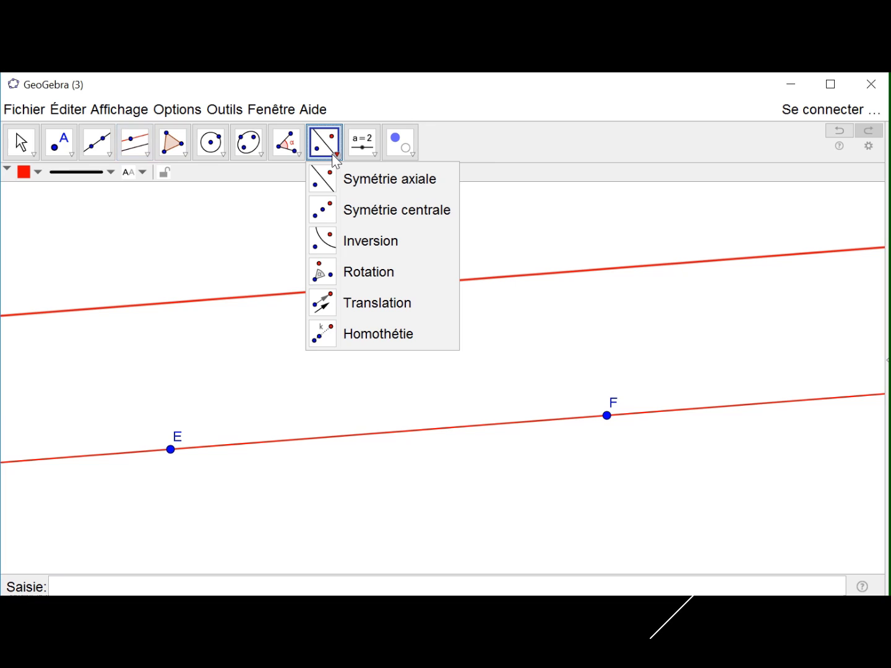
pyautogui.moveTo(298, 159)
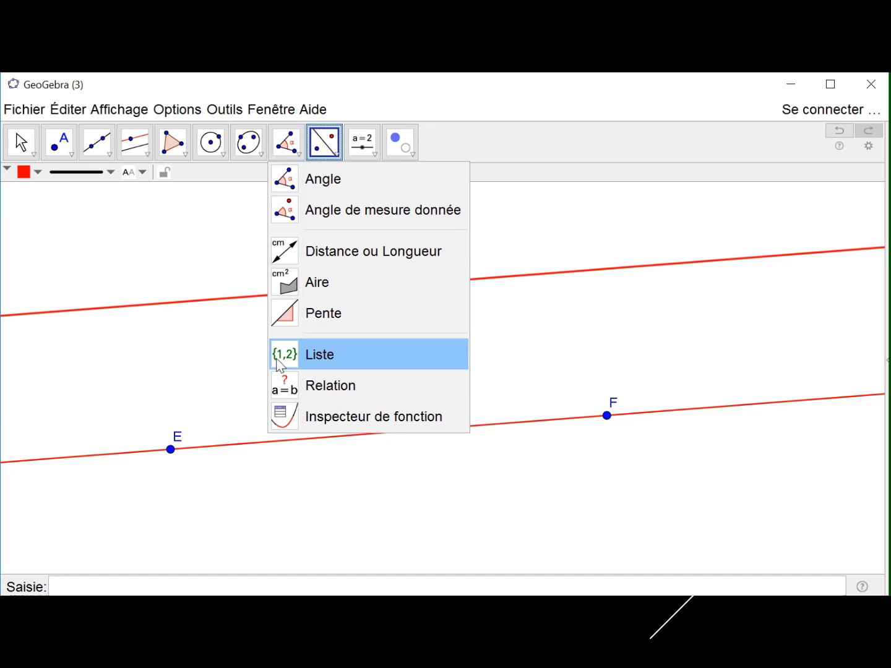
pyautogui.click(343, 396)
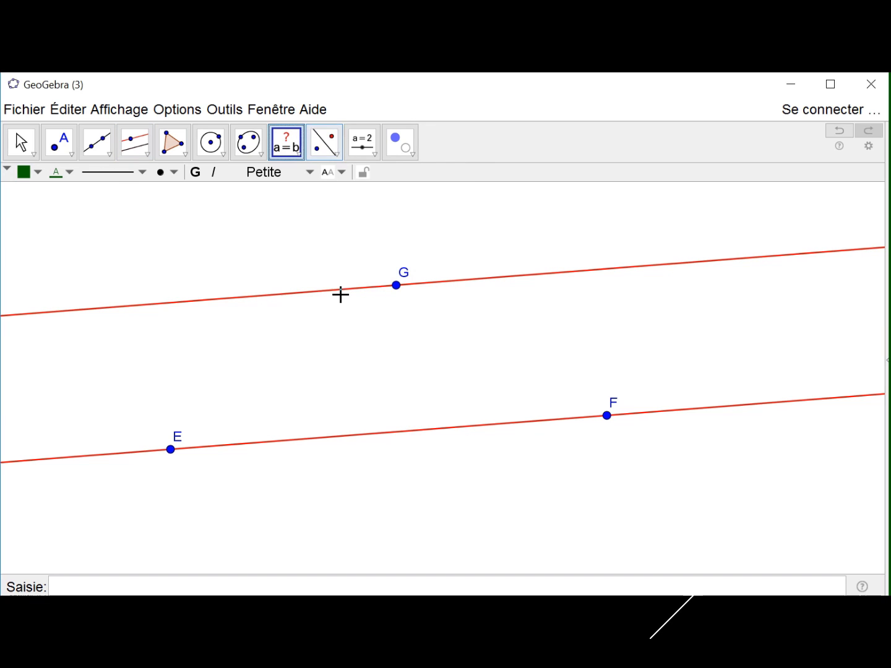
pyautogui.click(330, 435)
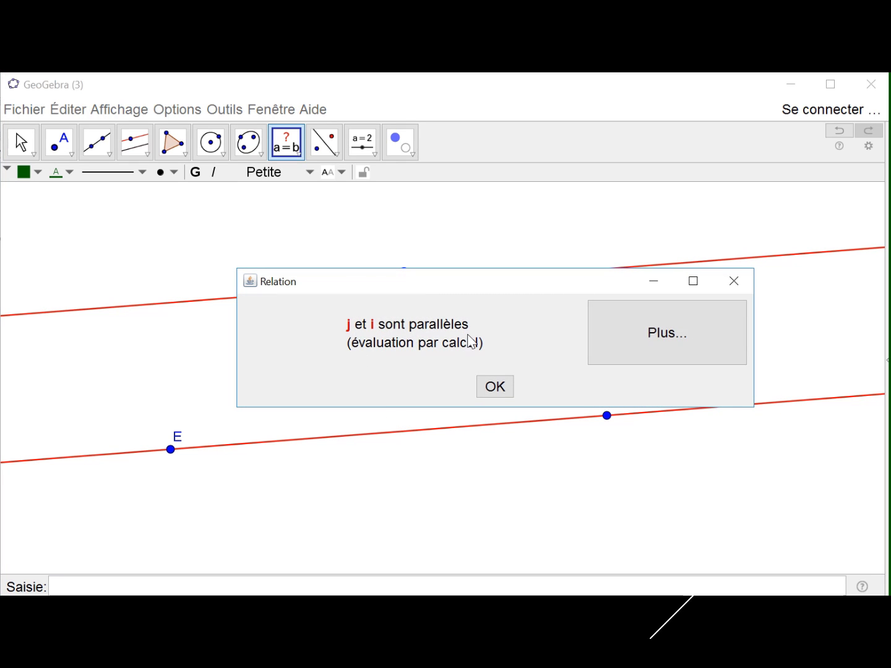
pyautogui.click(495, 387)
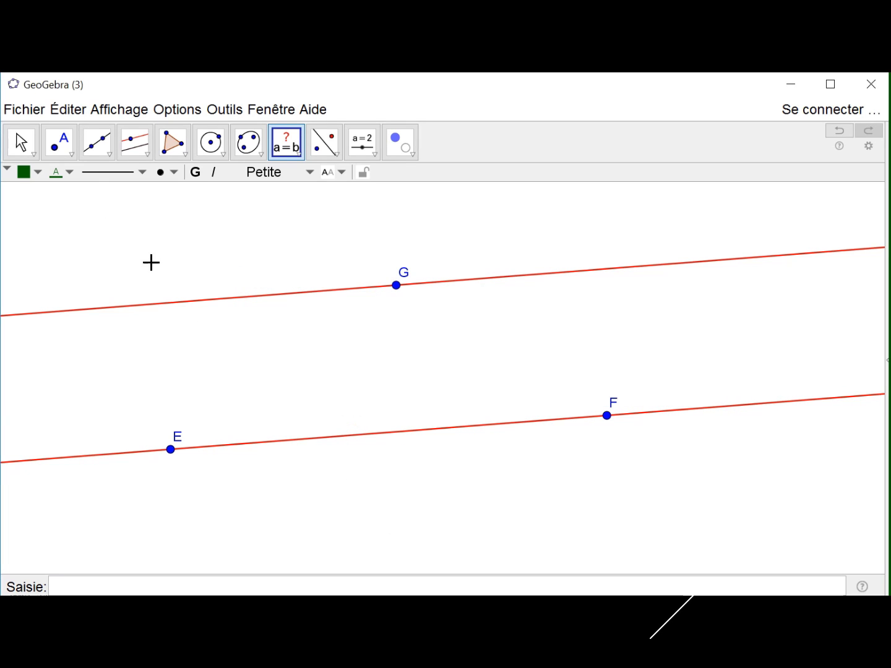
# - Draw a segment lying on the parallel line, with one new endpoint on the line on each side of G
pyautogui.click(108, 153)
pyautogui.click(111, 156)
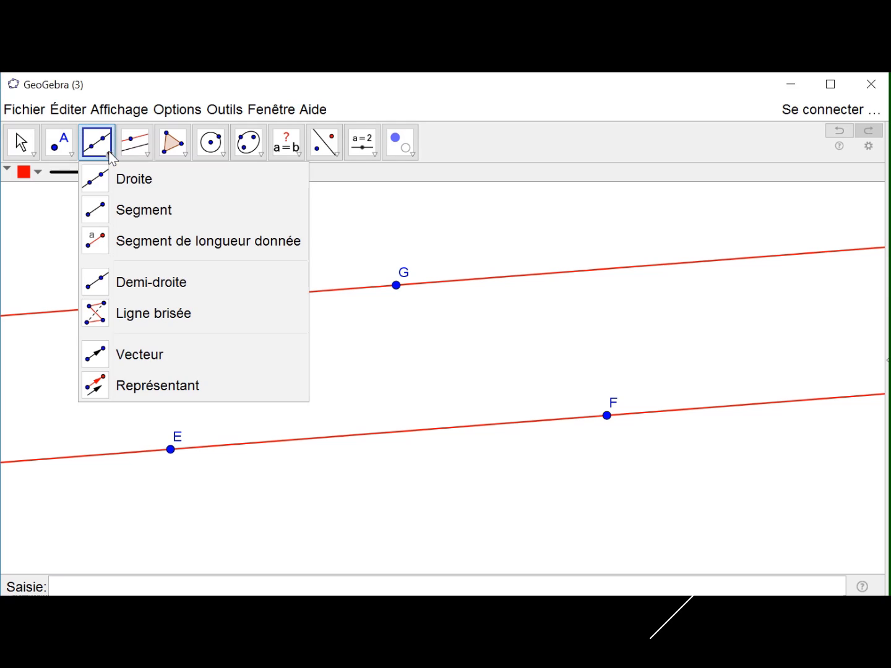
pyautogui.click(102, 209)
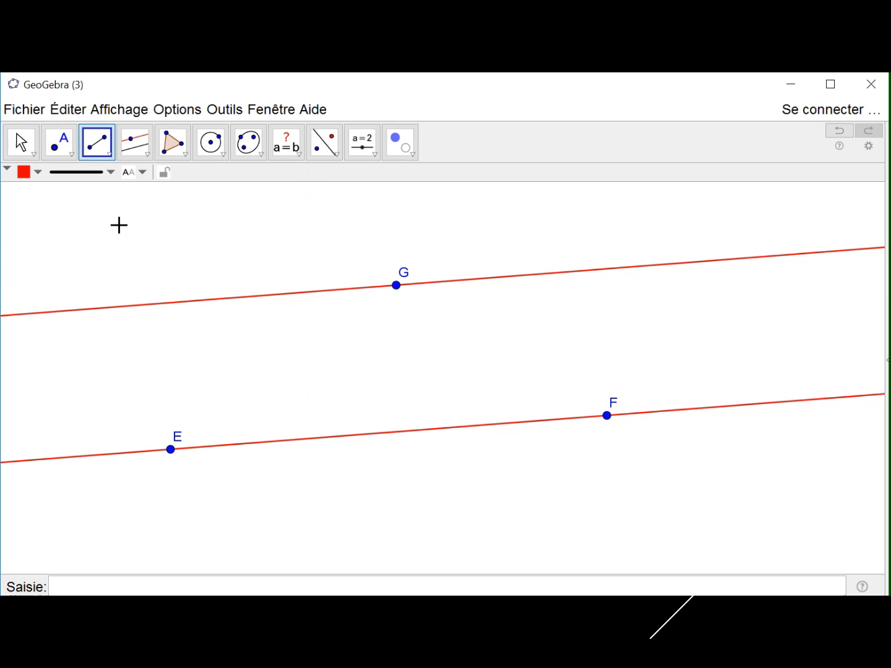
pyautogui.click(223, 298)
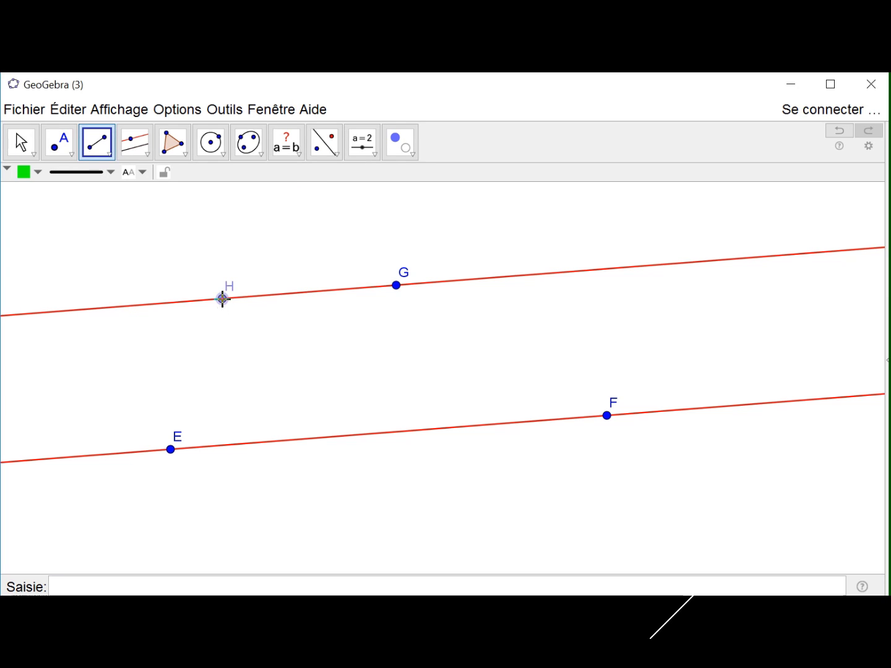
pyautogui.click(586, 270)
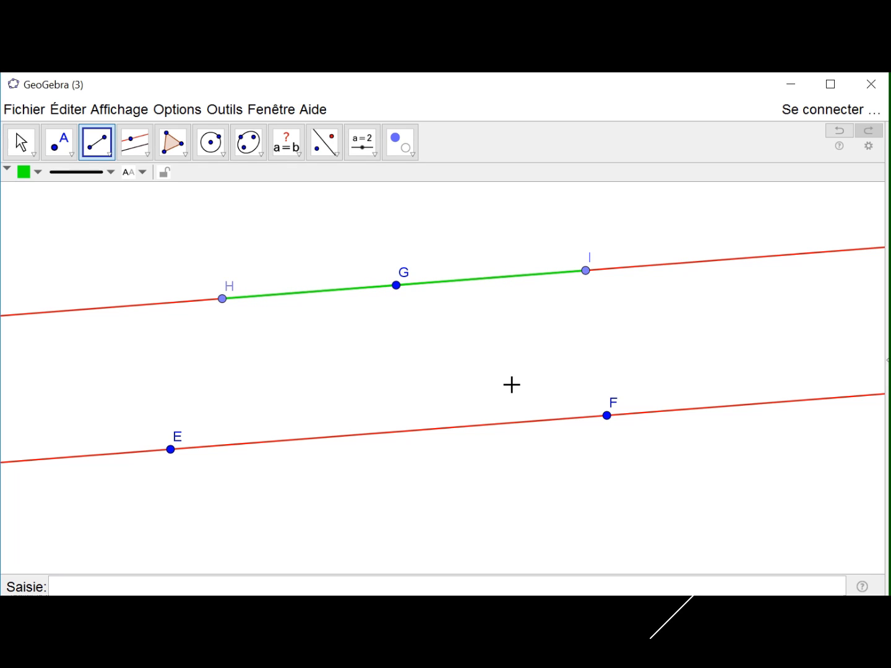
# - Hide the parallel line through G, keeping the green segment HI displayed
pyautogui.click(31, 150)
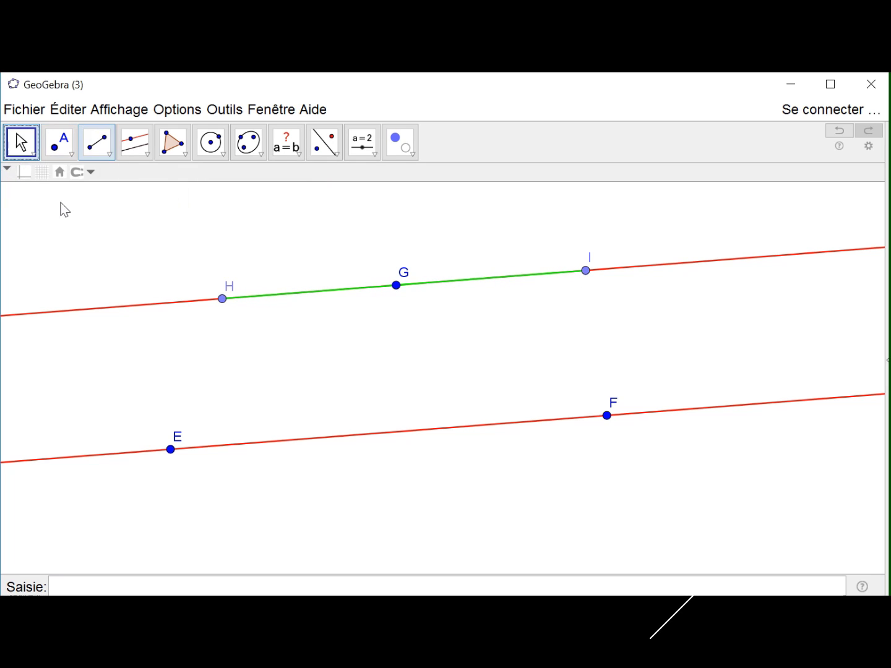
pyautogui.click(164, 301)
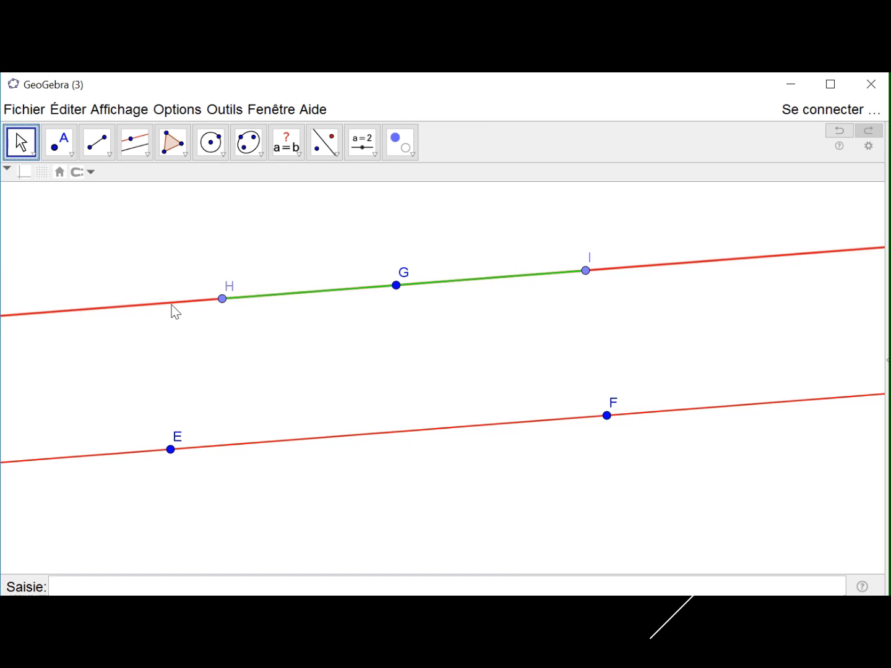
pyautogui.rightClick(170, 304)
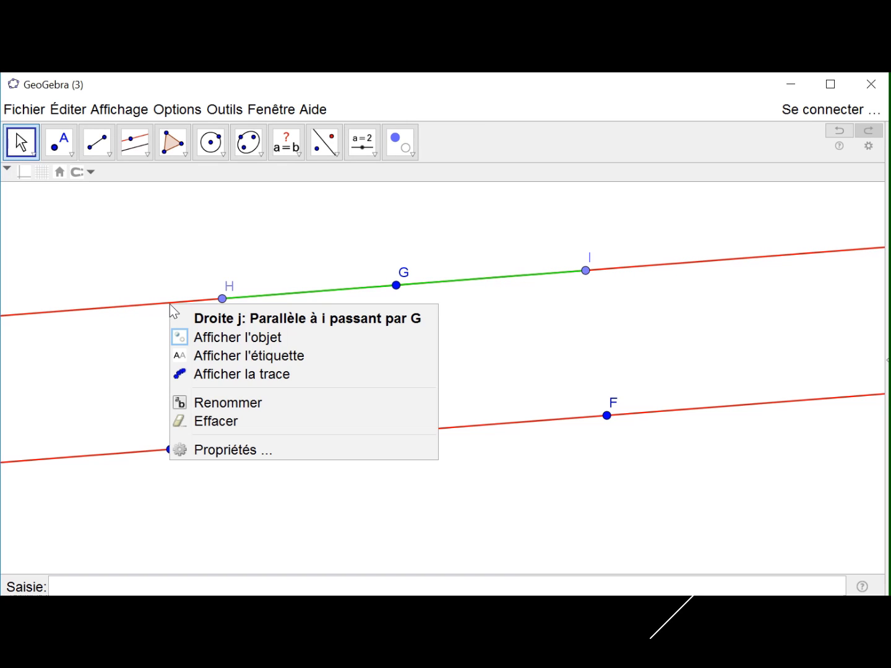
pyautogui.click(213, 337)
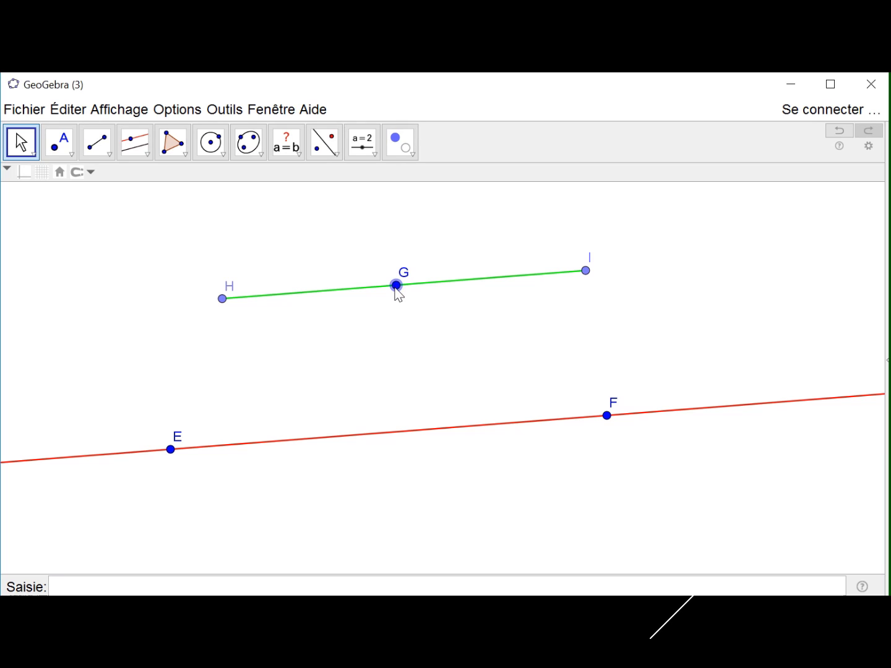
# - Hide point G and lengthen the green segment by moving its endpoint H farther away from I
pyautogui.rightClick(396, 286)
pyautogui.click(427, 319)
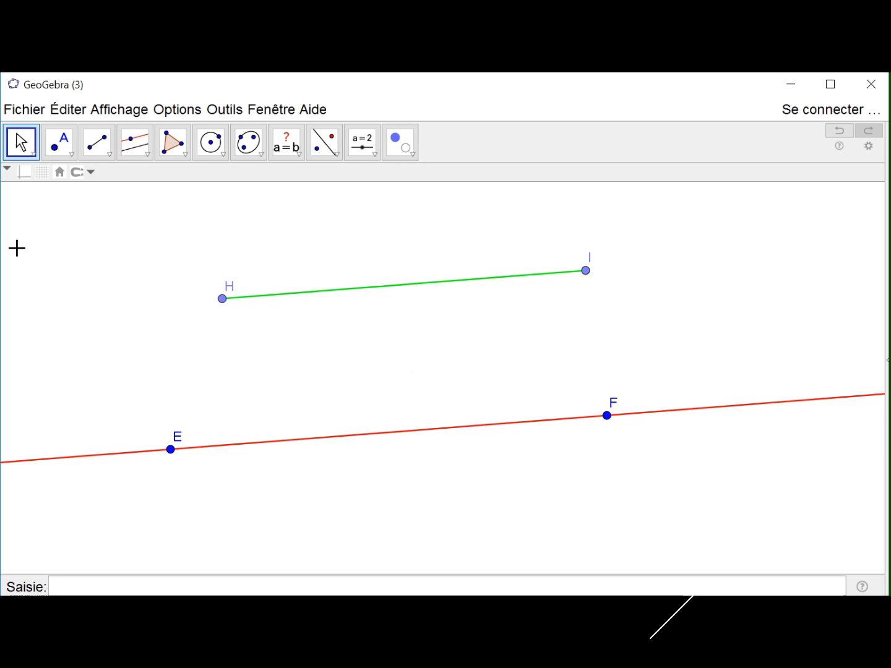
pyautogui.moveTo(224, 300); pyautogui.dragTo(128, 360)
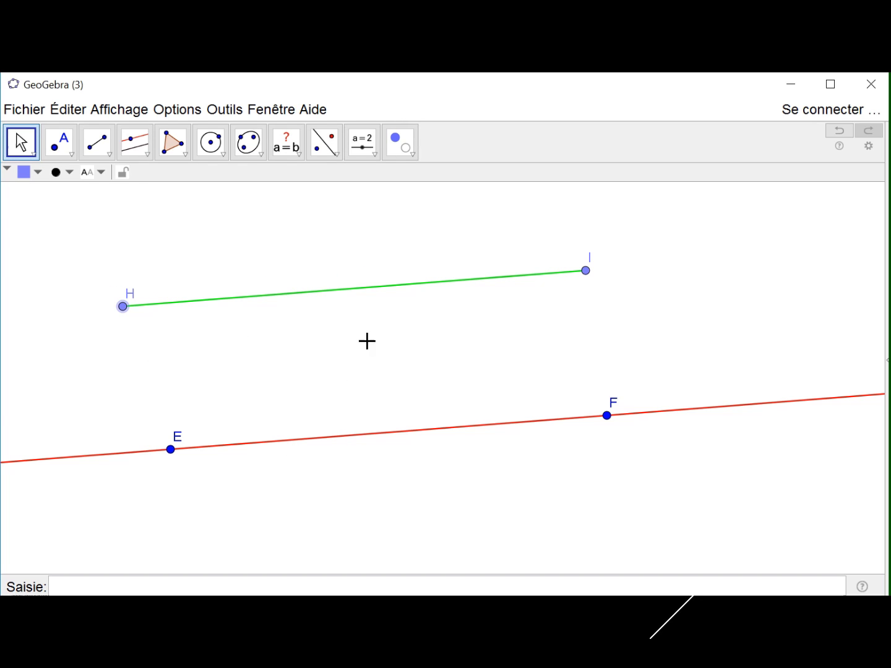